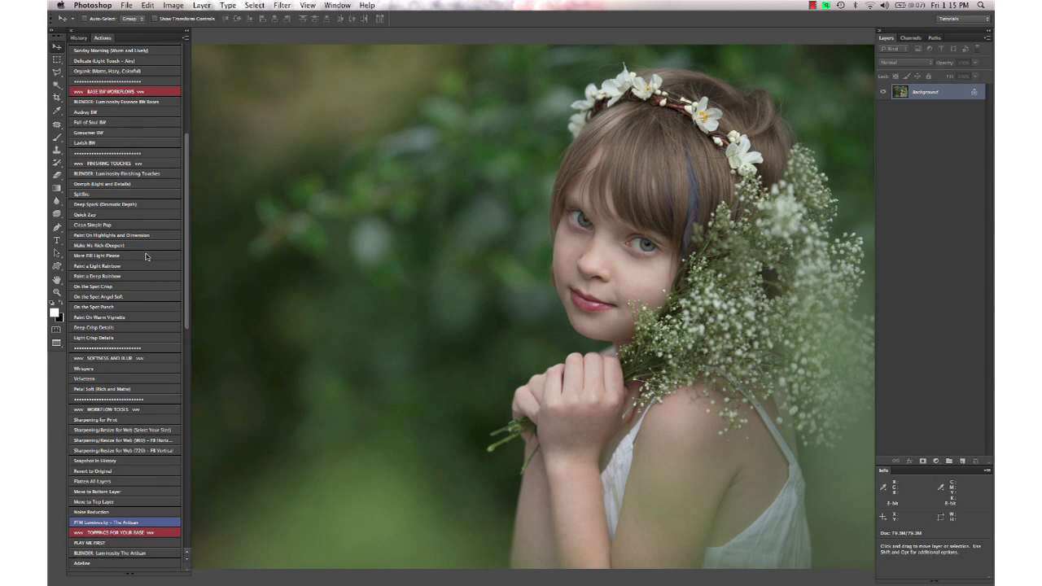
# Look through the Luminosity Essence and Artisan actions, from the fresh-start fixes to the overlay finishes
pyautogui.scroll(-10, 147, 257)
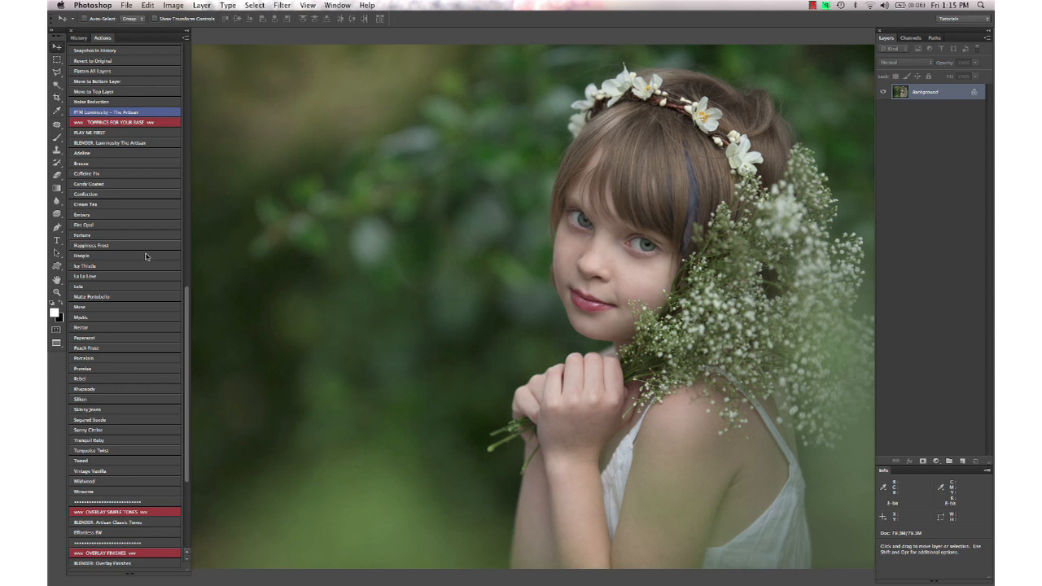
pyautogui.scroll(-1, 146, 257)
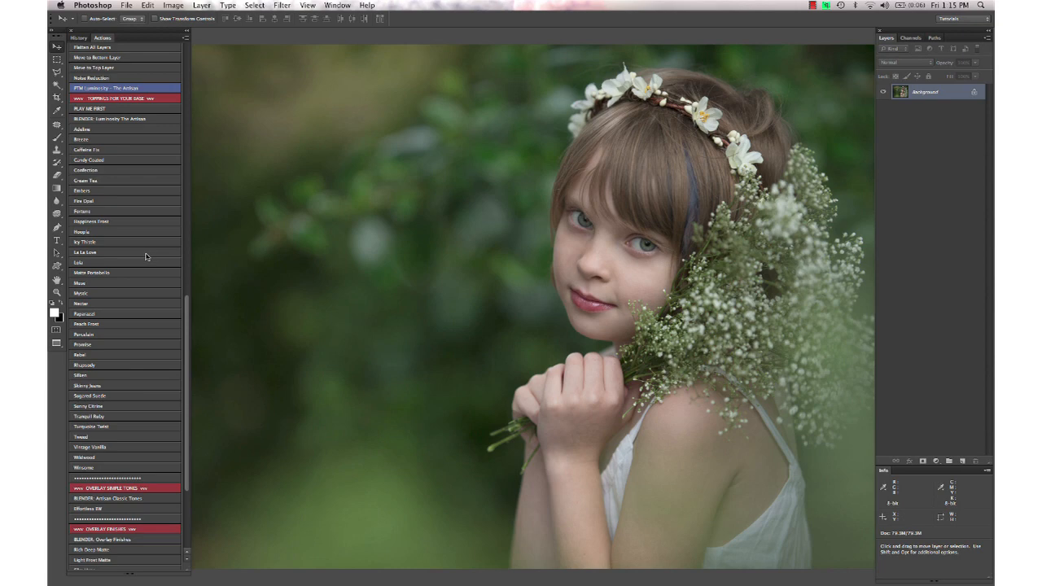
pyautogui.scroll(15, 145, 258)
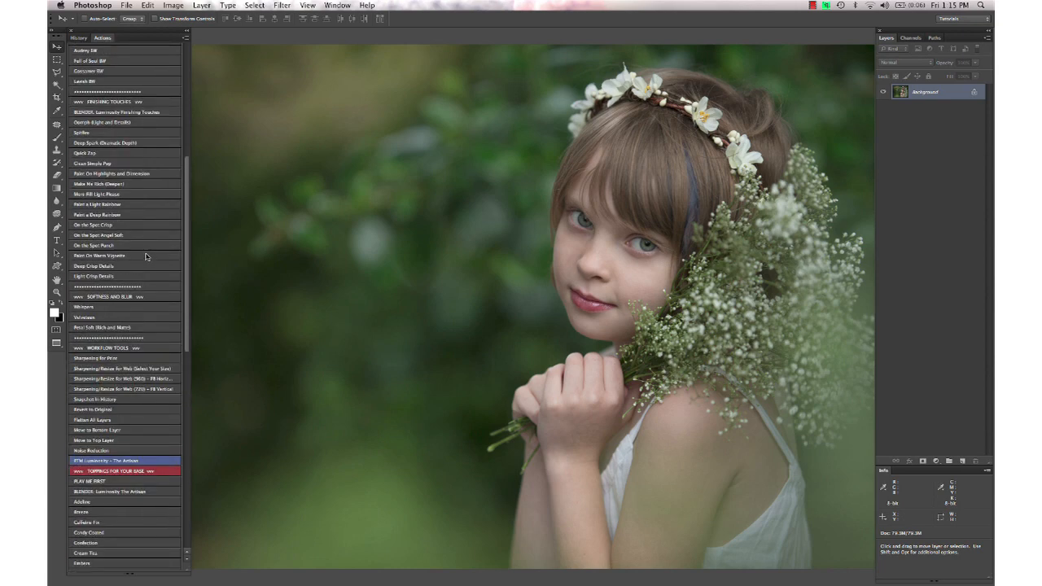
pyautogui.scroll(1, 146, 257)
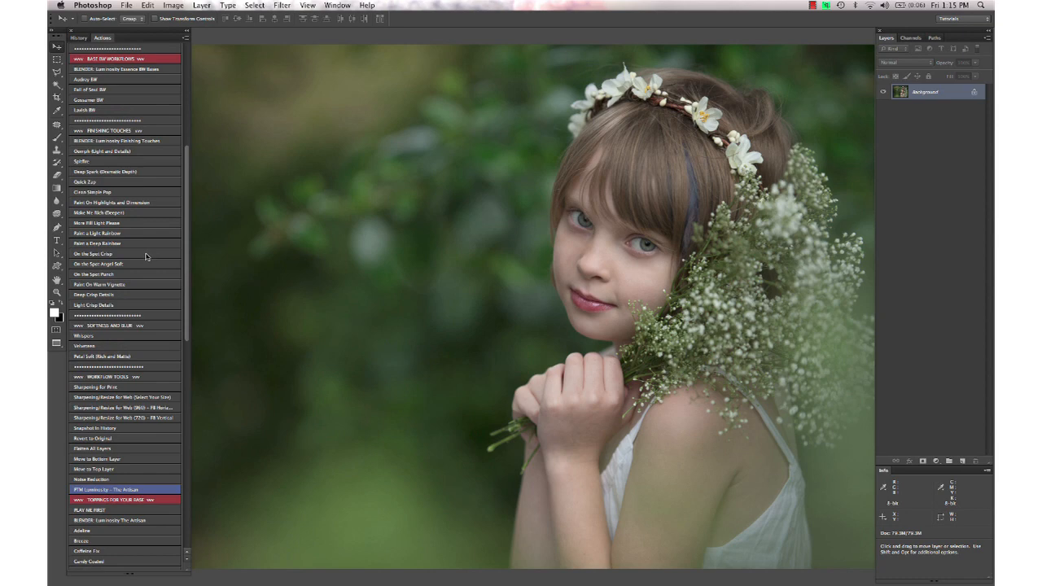
pyautogui.scroll(15, 118, 137)
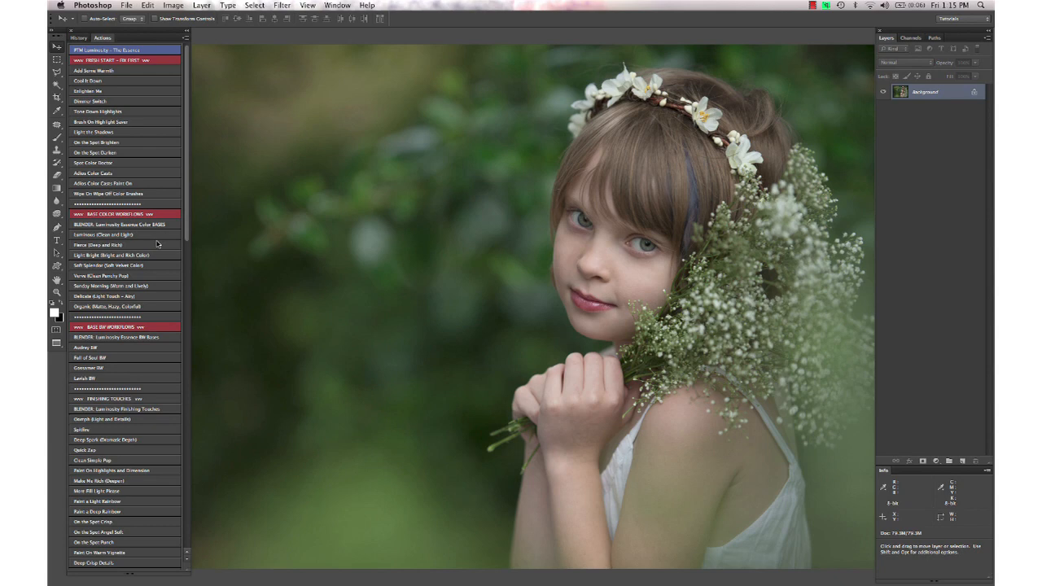
pyautogui.scroll(-3, 158, 243)
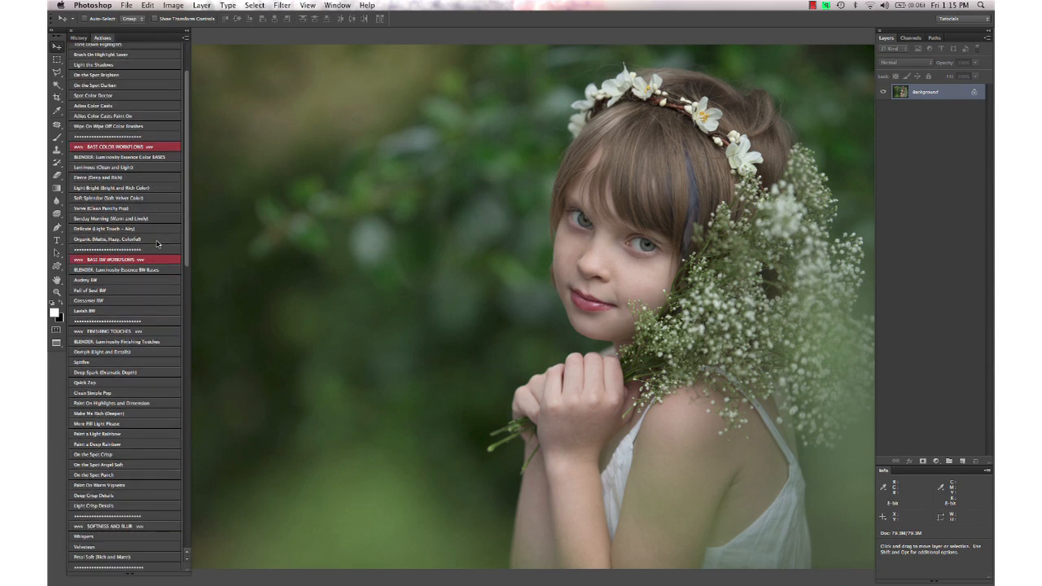
pyautogui.scroll(-10, 145, 181)
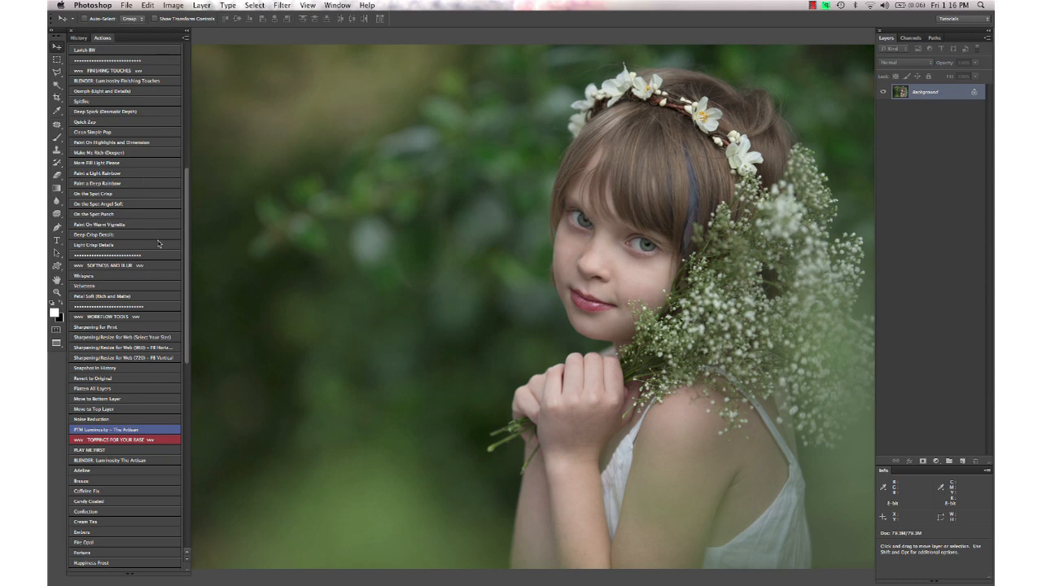
pyautogui.scroll(-7, 158, 243)
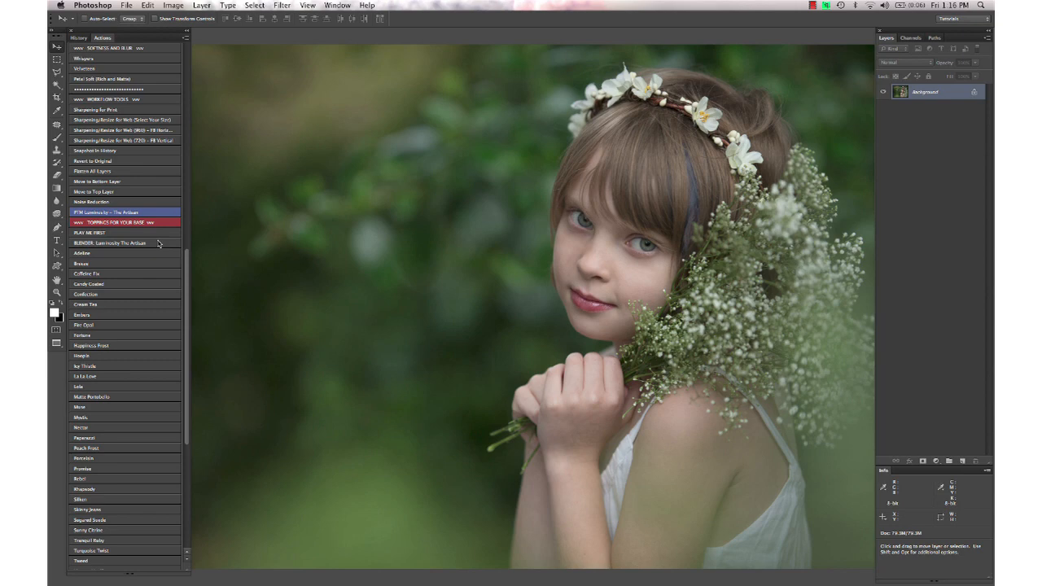
pyautogui.scroll(-4, 157, 243)
pyautogui.scroll(15, 158, 242)
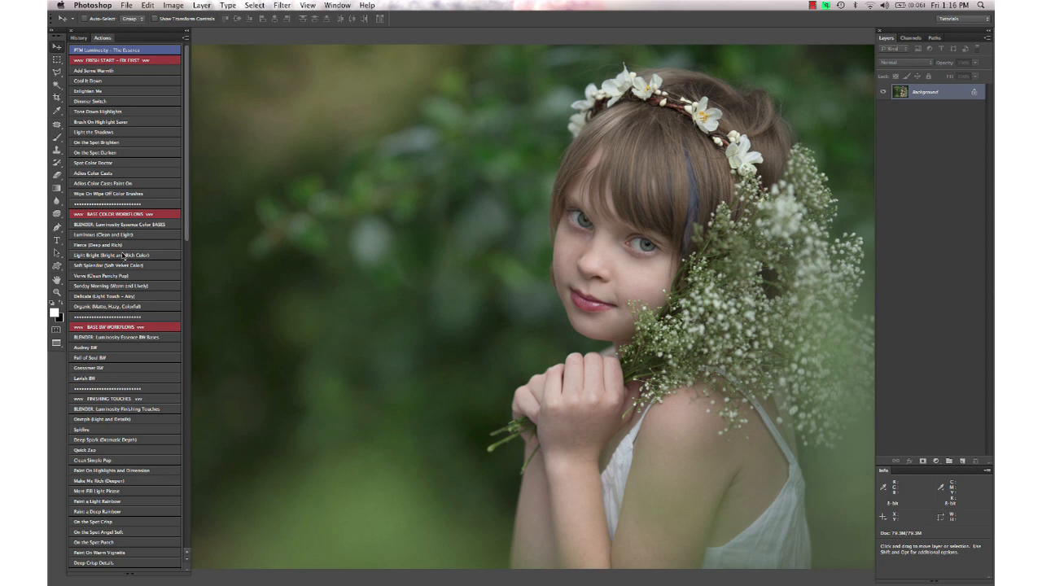
# Run the Verve action with its group opacity reduced to about 50%, and the Light Bright action with its group at 65%
pyautogui.click(111, 276)
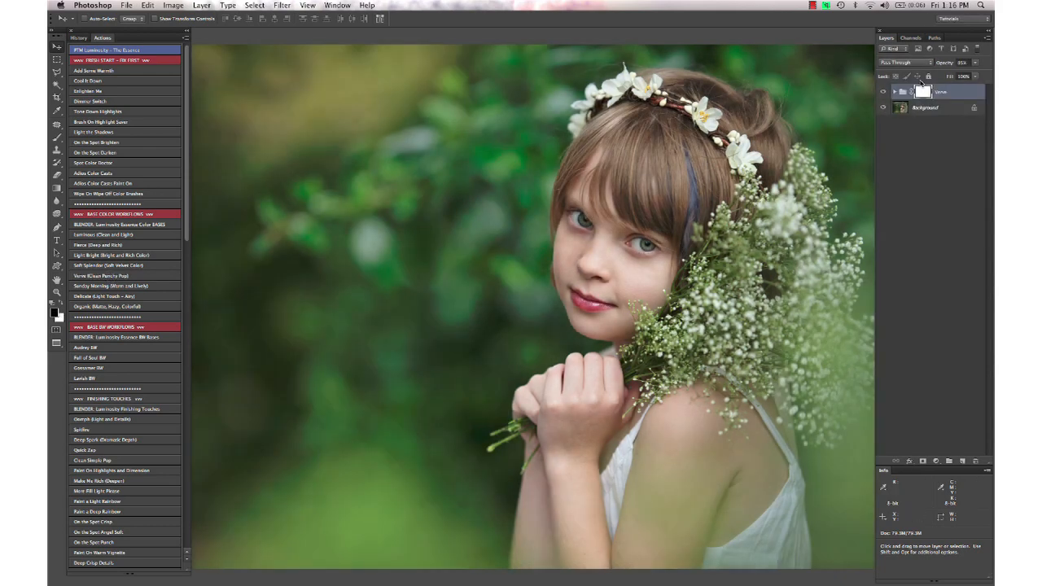
pyautogui.moveTo(948, 66); pyautogui.dragTo(930, 66)
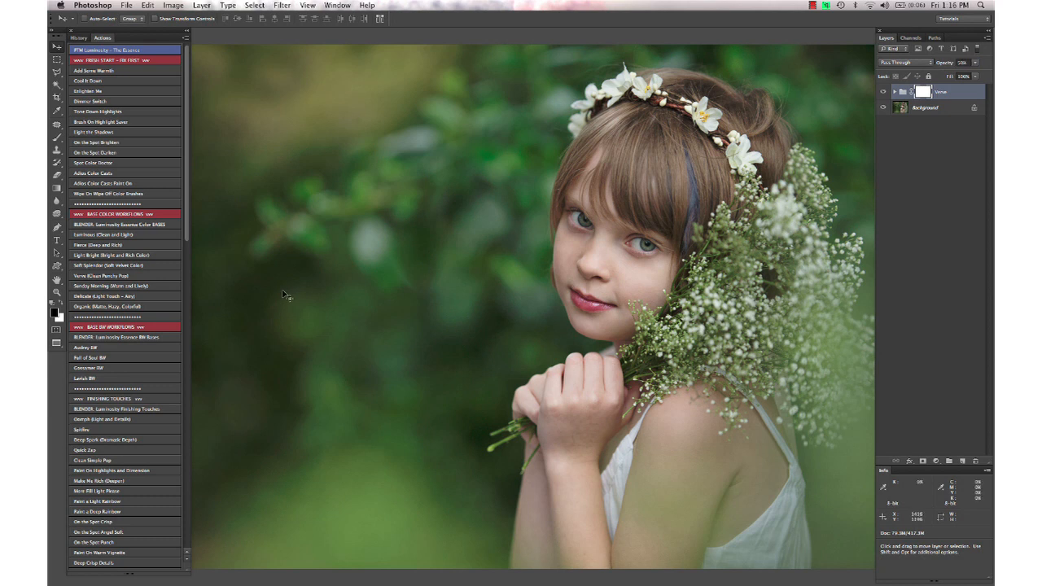
pyautogui.click(154, 258)
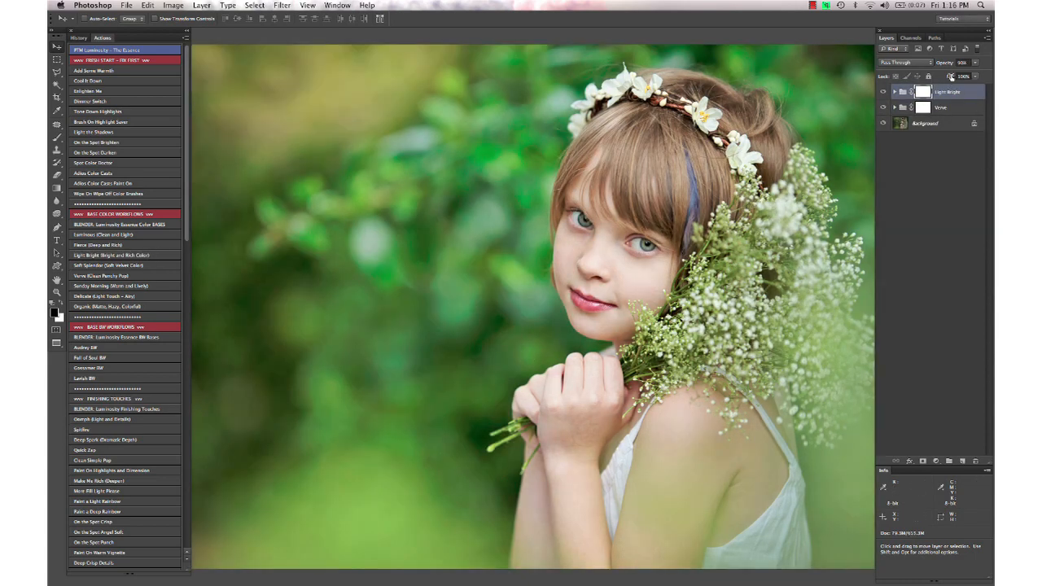
pyautogui.moveTo(946, 65); pyautogui.dragTo(934, 67)
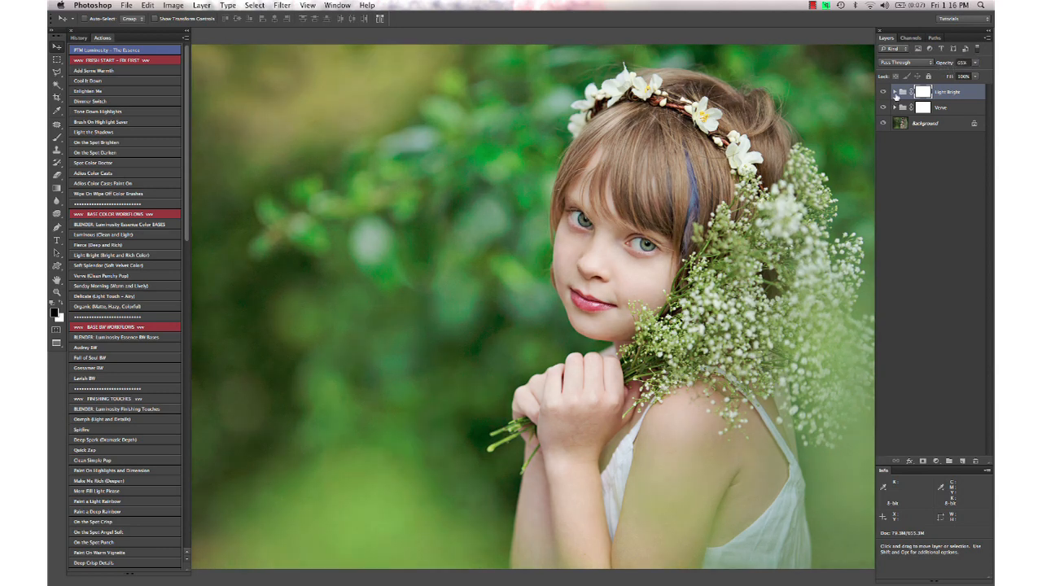
# Inspect the layers inside the Light Bright group and compare the edited portrait with the original background
pyautogui.click(894, 92)
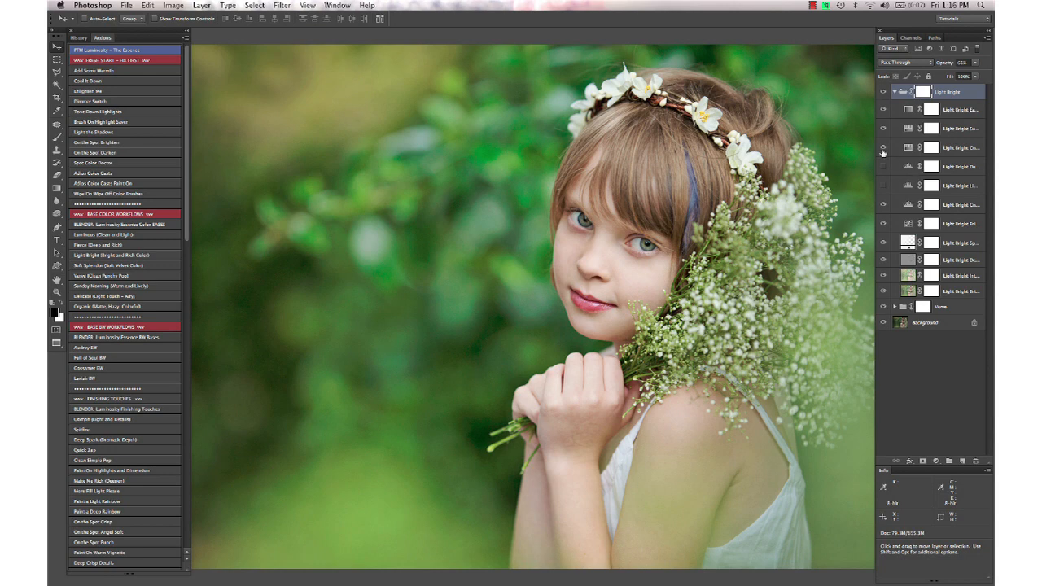
pyautogui.click(894, 92)
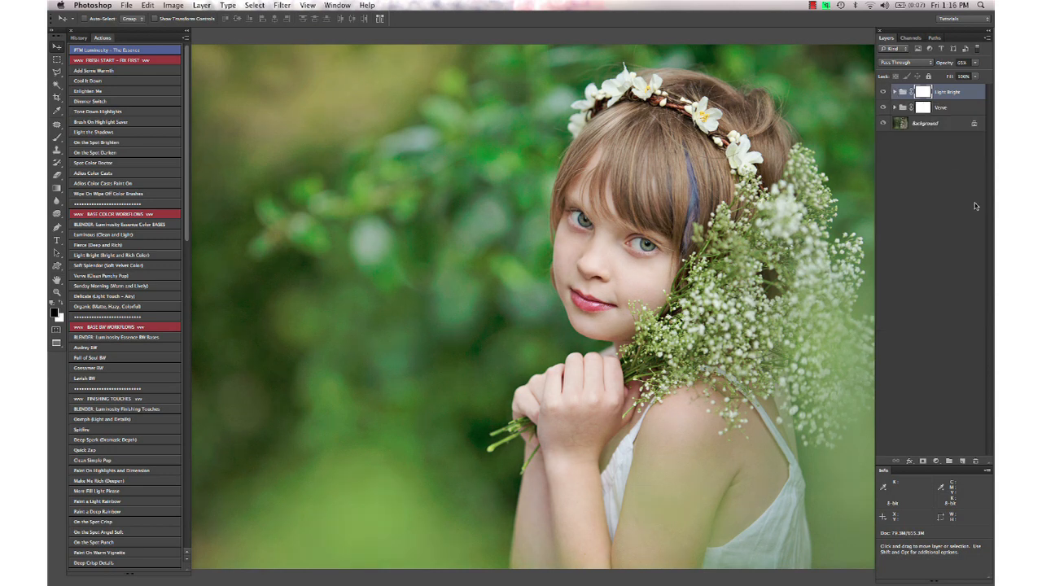
pyautogui.keyDown('alt'); pyautogui.click(882, 124); pyautogui.keyUp('alt')
pyautogui.keyDown('alt'); pyautogui.click(882, 123); pyautogui.keyUp('alt')
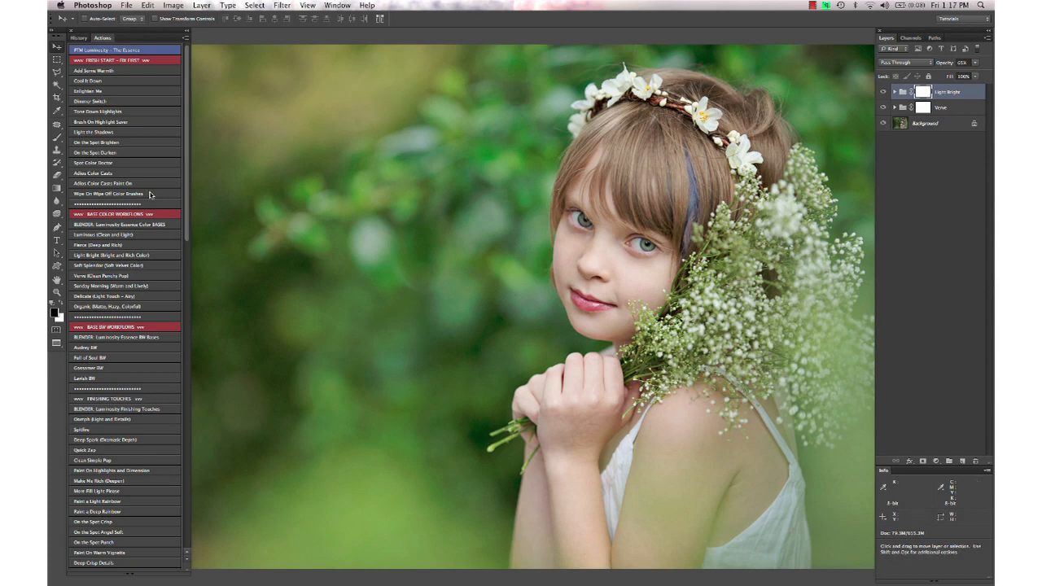
# Correct the green cast on the arm with the Spot Color Doctor action, using a skin tone sampled from the girl's hand
pyautogui.click(114, 163)
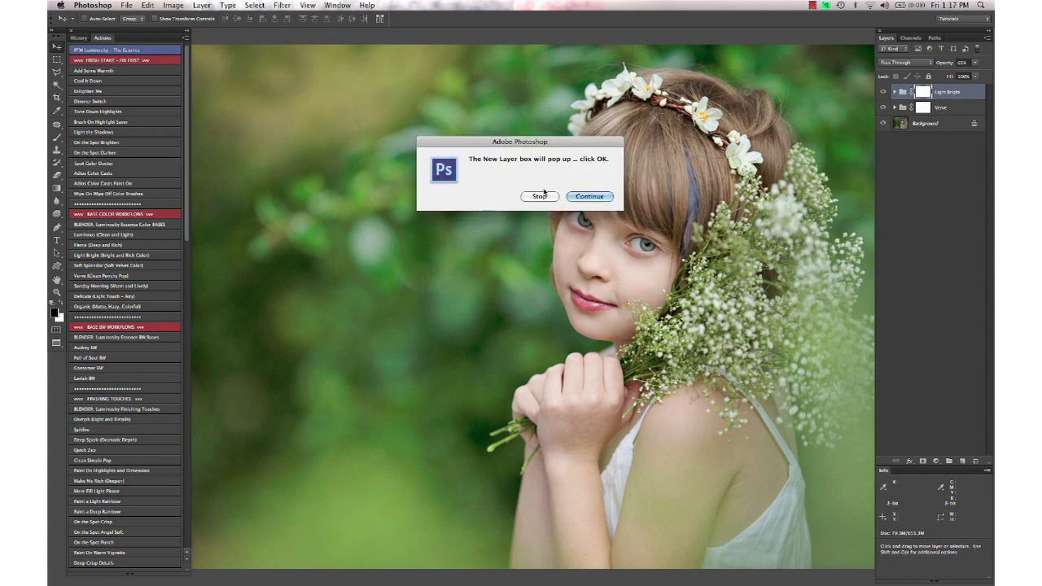
pyautogui.click(582, 225)
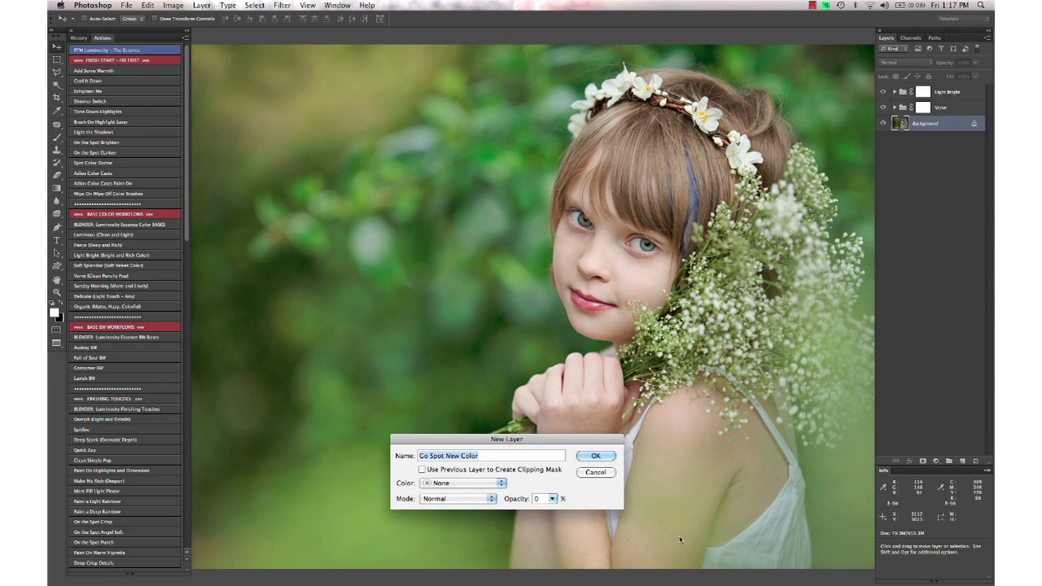
pyautogui.press('Return')
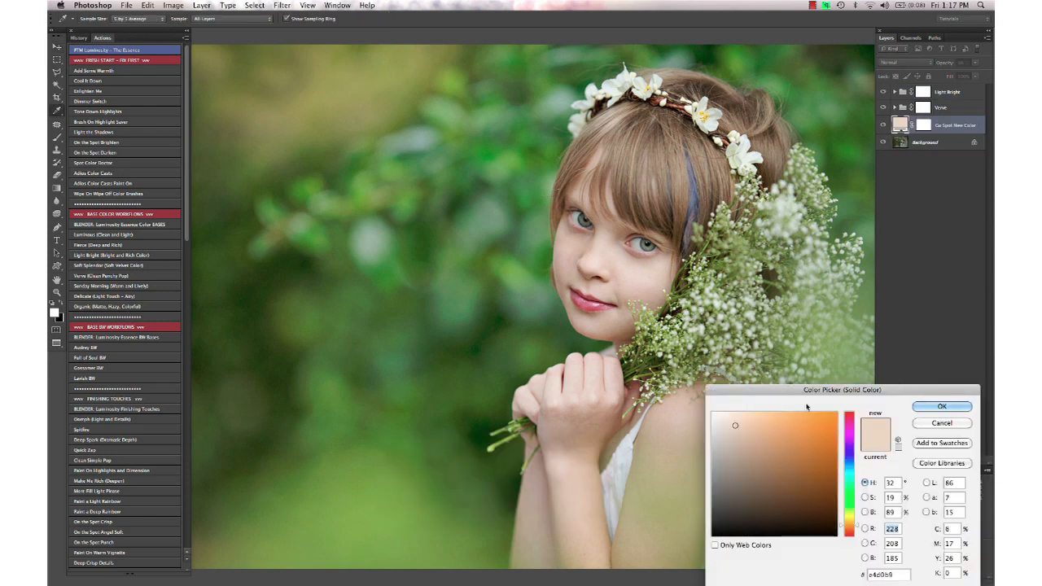
pyautogui.moveTo(797, 394); pyautogui.dragTo(786, 368)
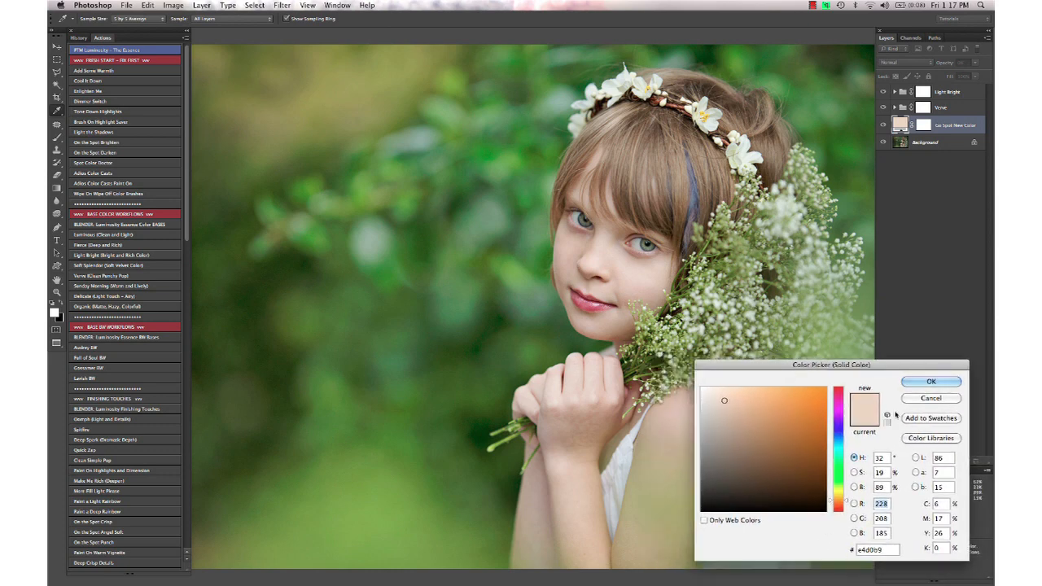
pyautogui.click(557, 414)
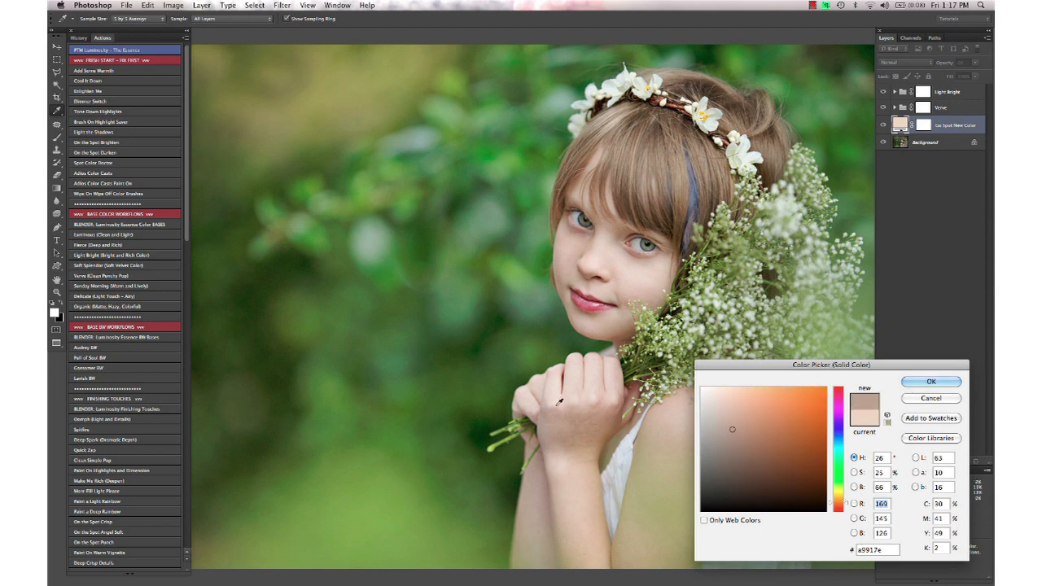
pyautogui.press('Return')
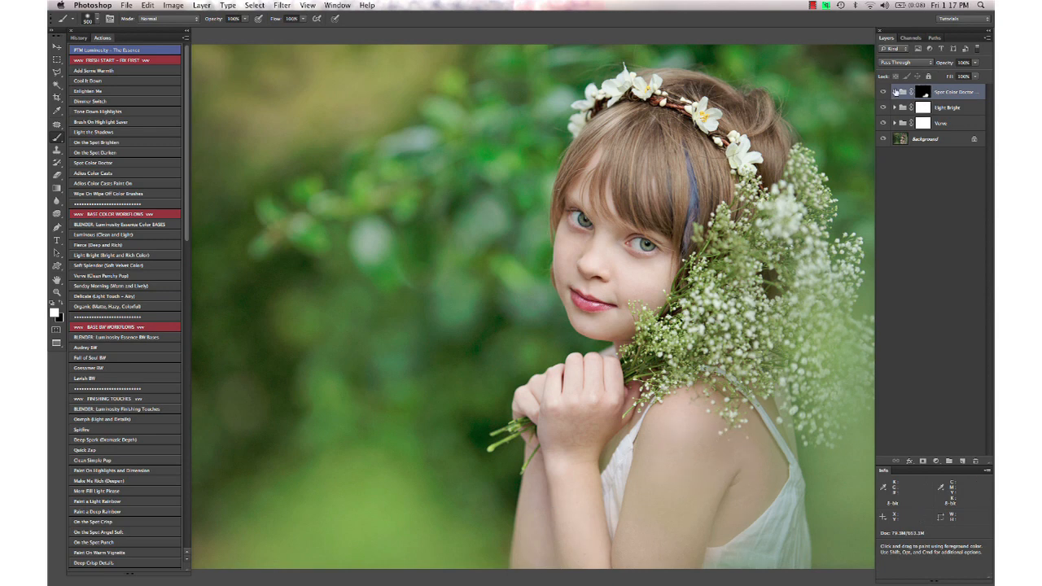
# Review the color layer and its opacity inside the Spot Color Doctor group
pyautogui.click(894, 92)
pyautogui.click(946, 147)
pyautogui.click(943, 63)
pyautogui.click(894, 92)
# Run the La La Love action and invert its group mask to hide the warm toning
pyautogui.click(930, 140)
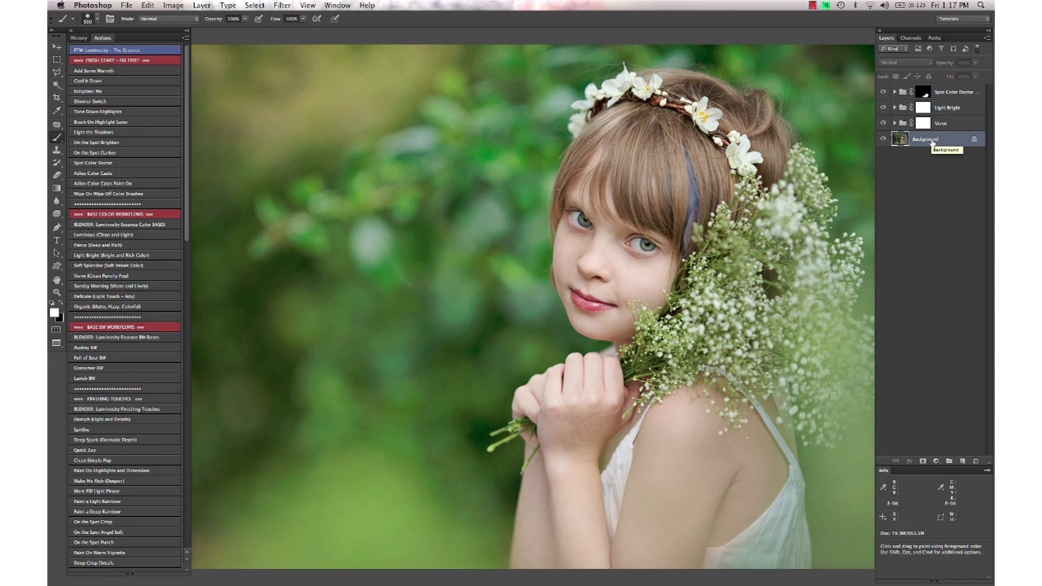
pyautogui.press('v')
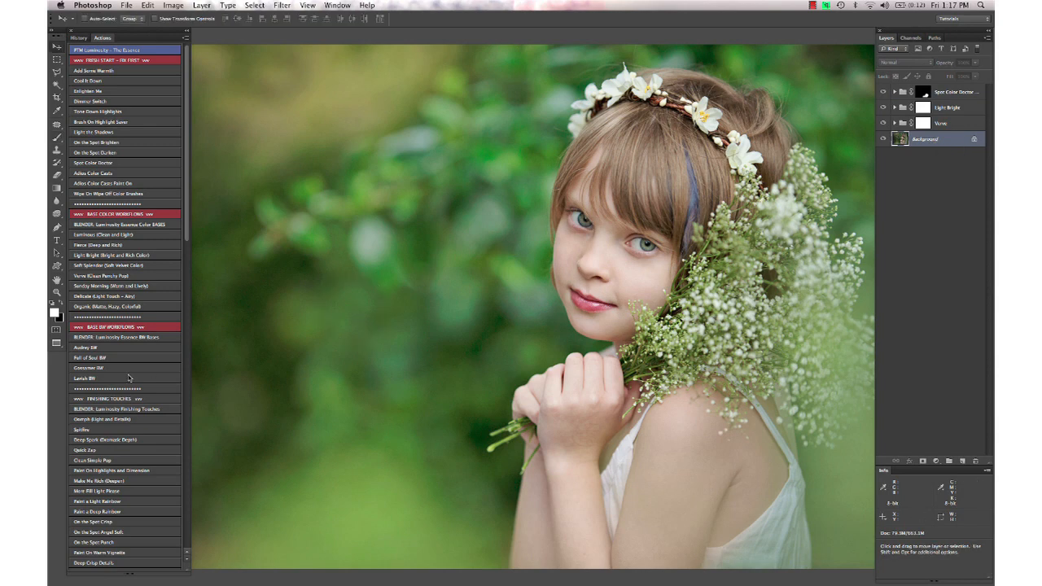
pyautogui.scroll(-15, 128, 378)
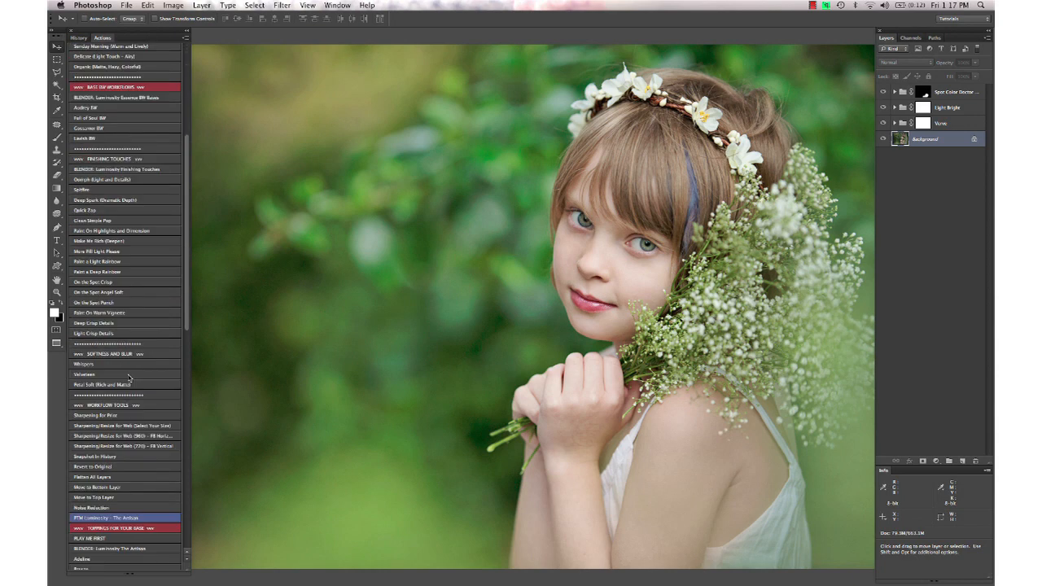
pyautogui.scroll(-3, 128, 378)
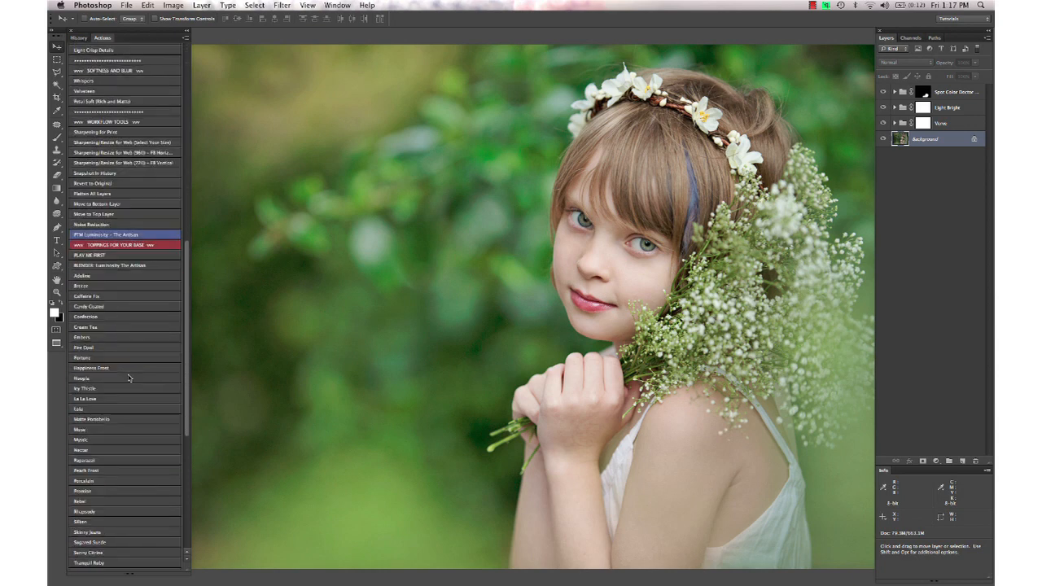
pyautogui.click(121, 398)
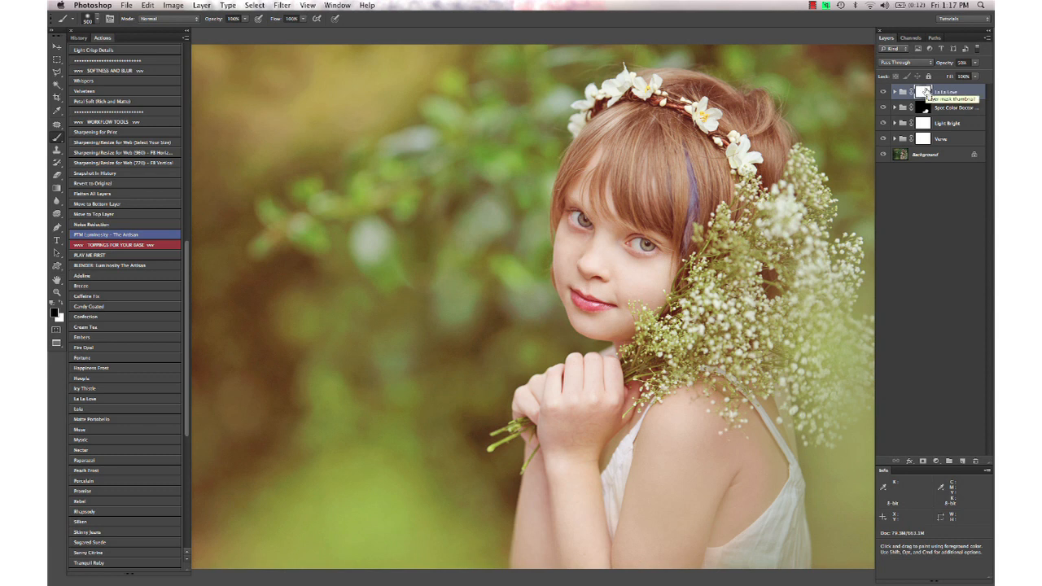
pyautogui.click(924, 92)
pyautogui.press('super+i')
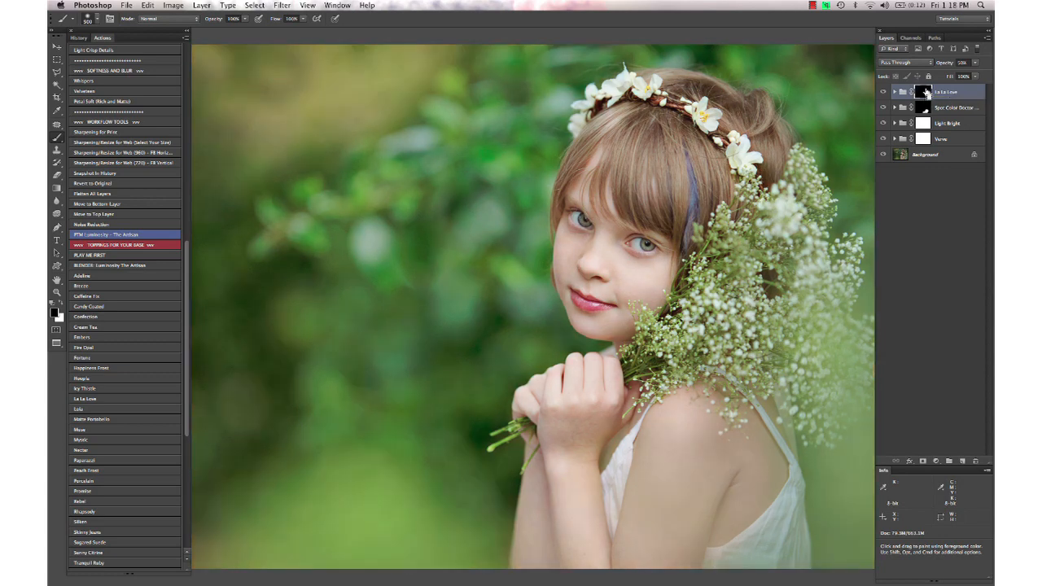
# Paint the La La Love toning back over the blurred background with a much larger white brush, and reduce the group's opacity to 33%
pyautogui.press('super+minus')
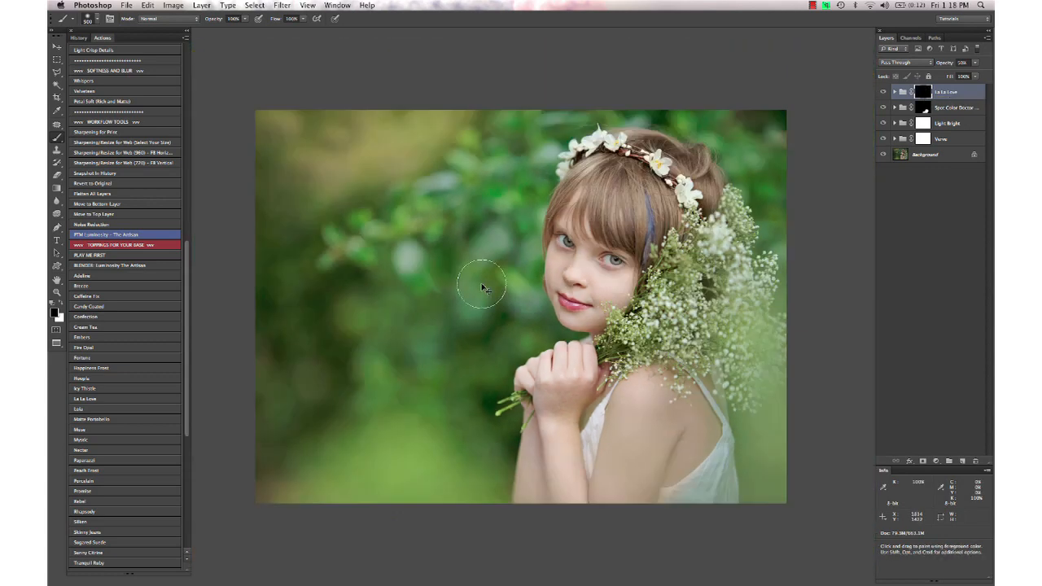
pyautogui.rightClick(481, 288)
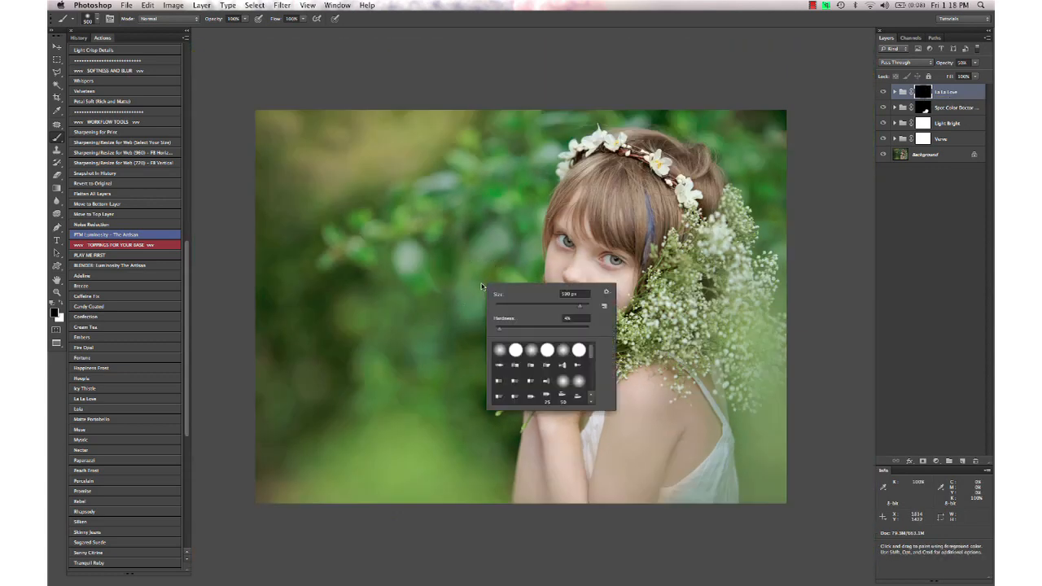
pyautogui.click(582, 307)
pyautogui.press('Return')
pyautogui.press('x')
pyautogui.click(352, 129)
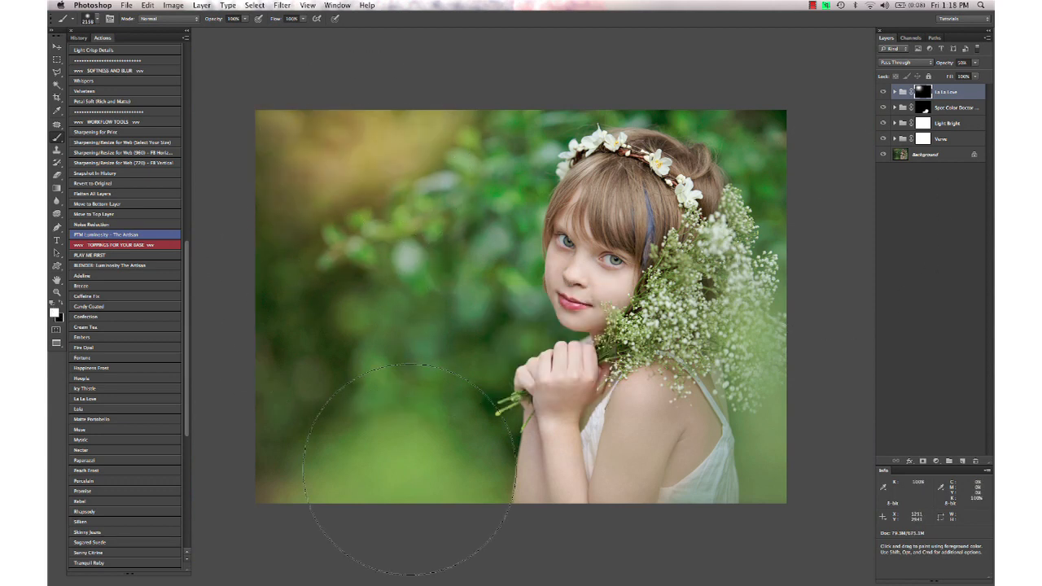
pyautogui.click(382, 389)
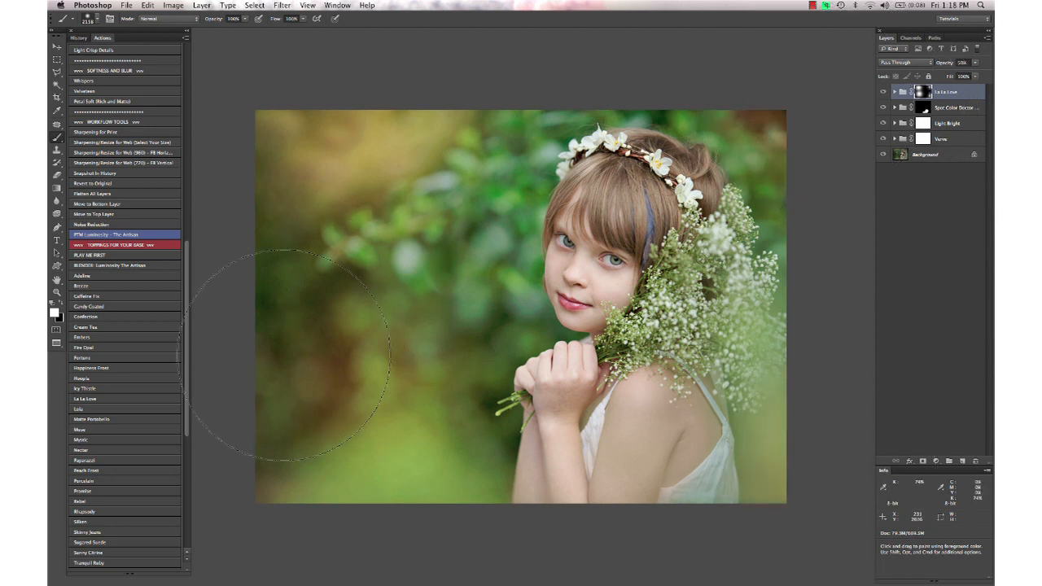
pyautogui.click(220, 350)
pyautogui.moveTo(947, 63); pyautogui.dragTo(939, 61)
pyautogui.press('v')
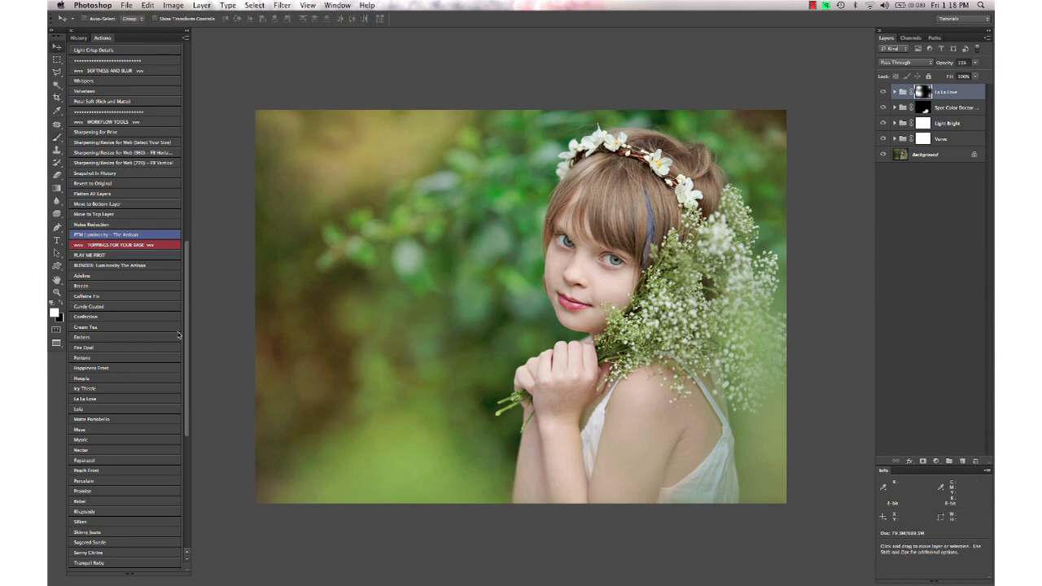
# Run the Film Haze overlay finish from the Artisan set and reduce the resulting group's opacity to 65%
pyautogui.scroll(-2, 177, 334)
pyautogui.scroll(5, 178, 334)
pyautogui.scroll(-12, 177, 333)
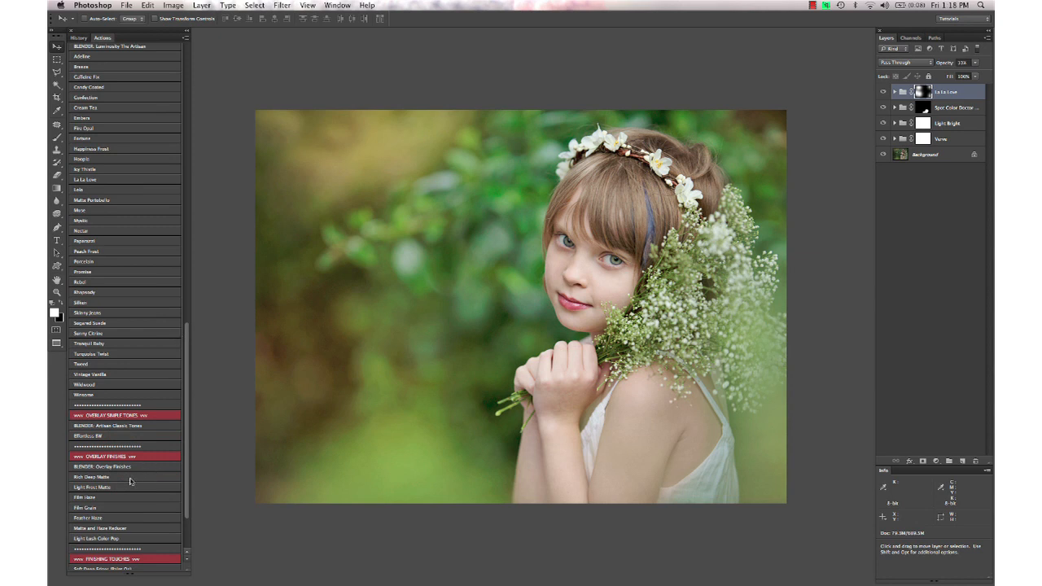
pyautogui.scroll(3, 126, 418)
pyautogui.scroll(-2, 126, 418)
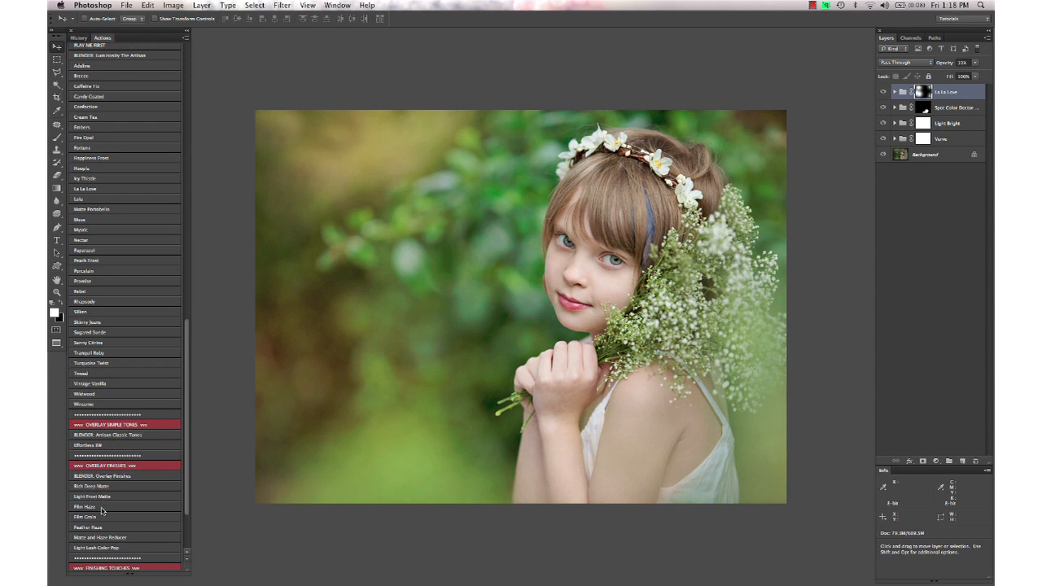
pyautogui.click(102, 510)
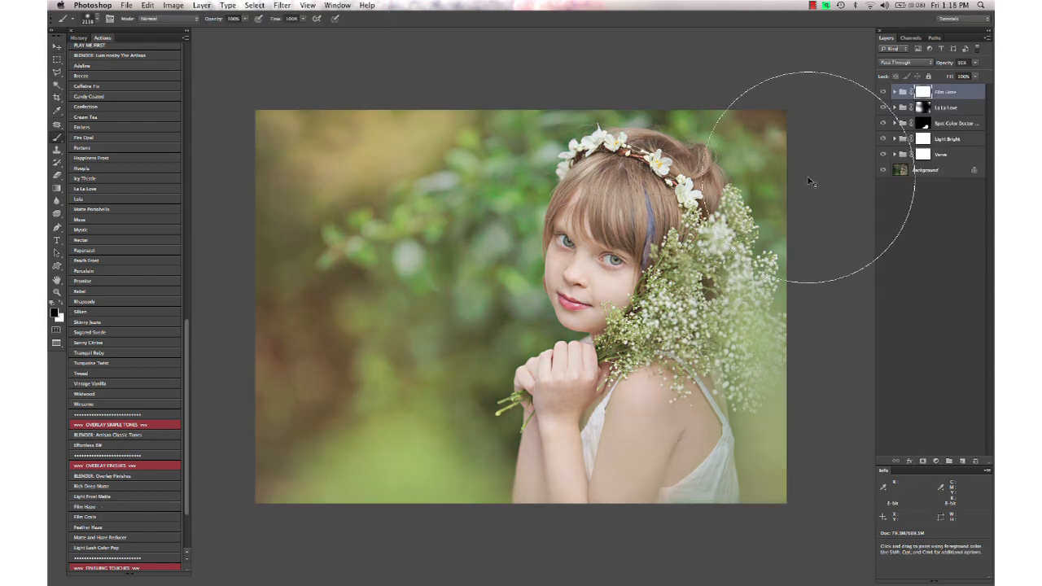
pyautogui.moveTo(952, 63); pyautogui.dragTo(943, 65)
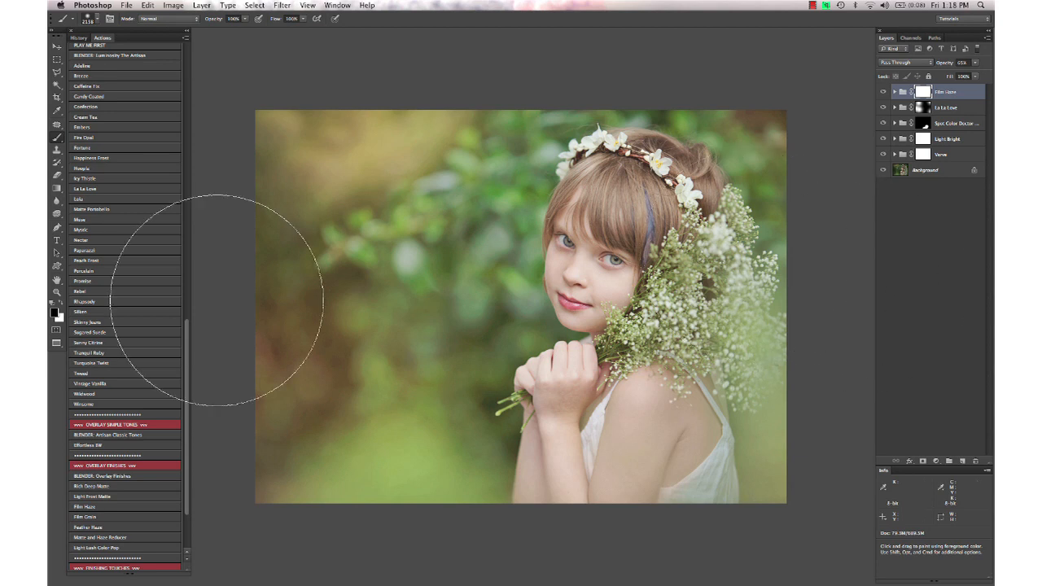
# Run the Brush On Peachy Skin Glow action from the Artisan finishing touches
pyautogui.scroll(10, 135, 348)
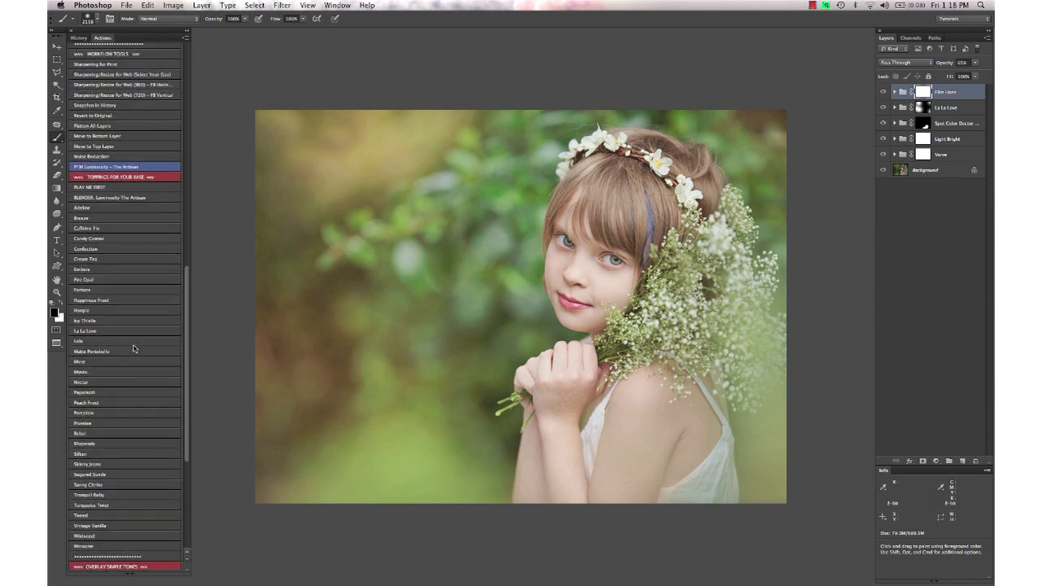
pyautogui.scroll(-12, 134, 349)
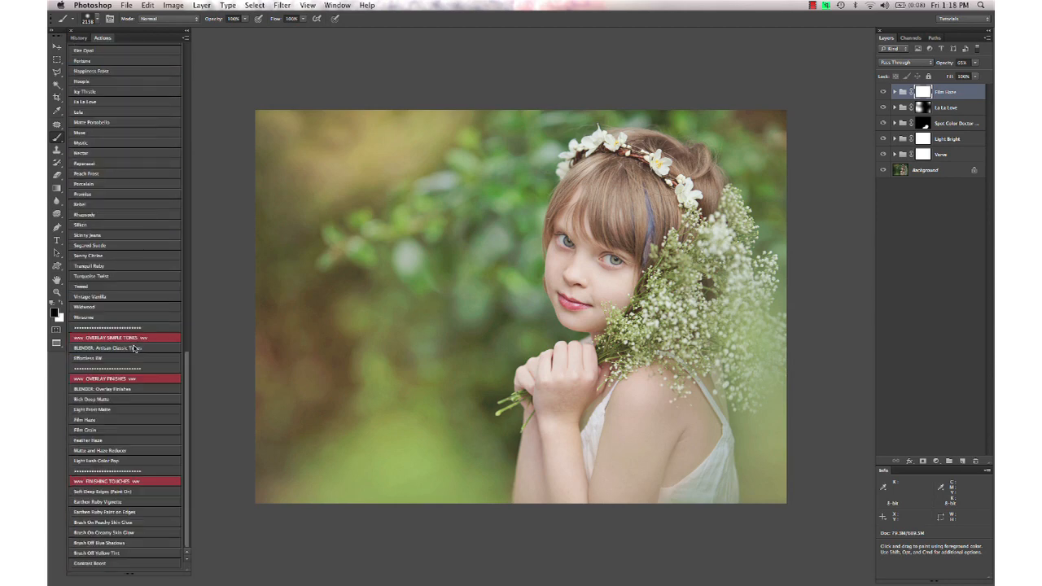
pyautogui.click(123, 522)
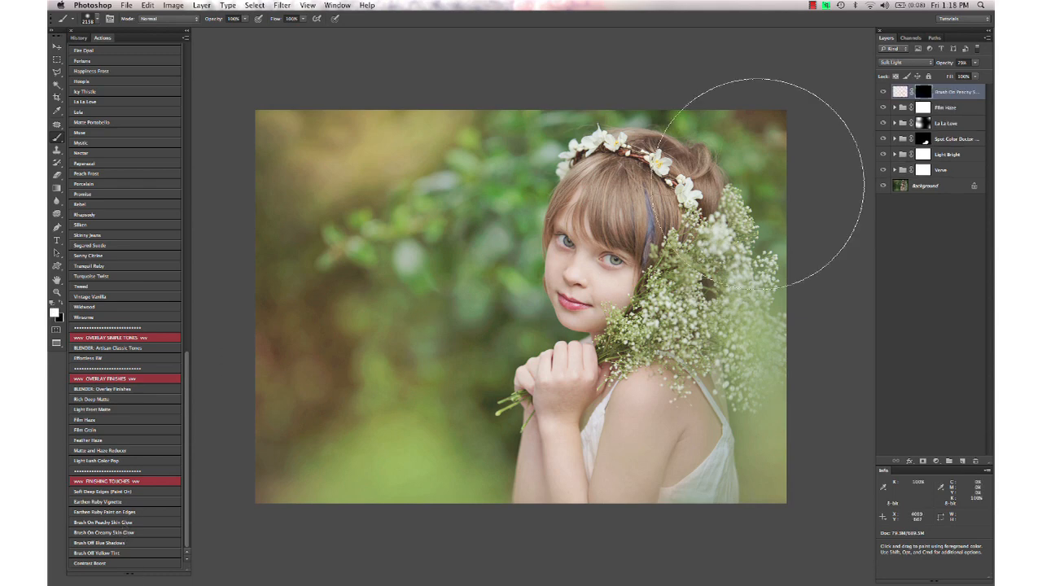
# Paint the peachy glow onto the girl's face with a soft white brush of about 342 px
pyautogui.press('super+plus')
pyautogui.press('super+plus')
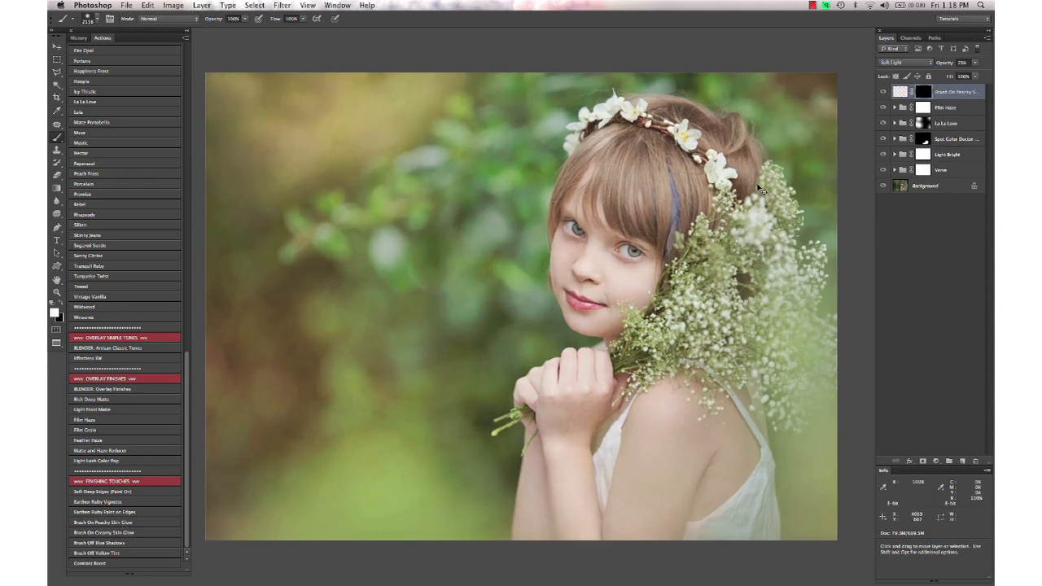
pyautogui.rightClick(696, 266)
pyautogui.click(781, 283)
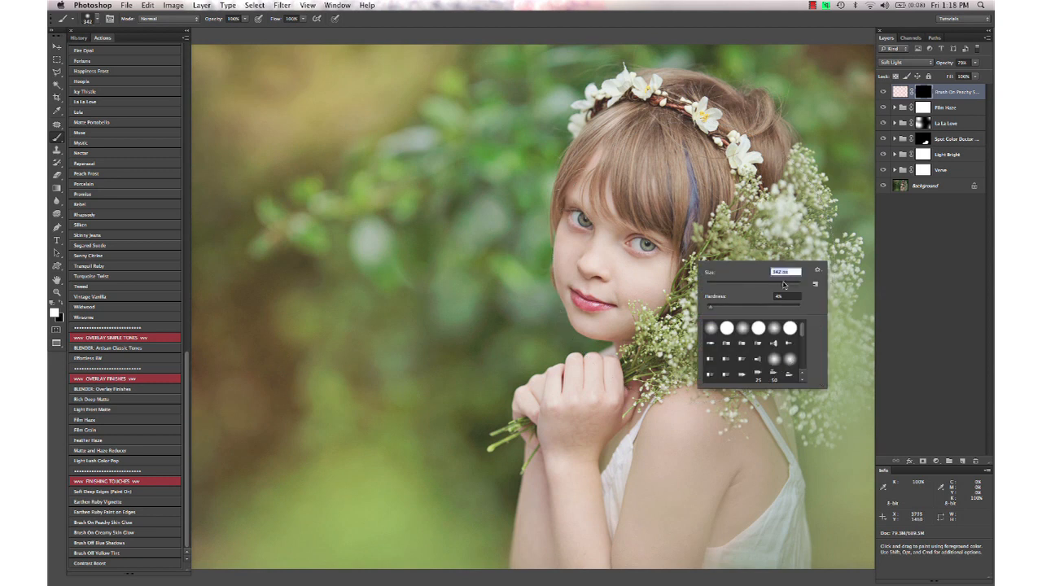
pyautogui.press('Return')
pyautogui.moveTo(637, 296)
pyautogui.mouseDown()
pyautogui.moveTo(577, 237)
pyautogui.moveTo(570, 268)
pyautogui.mouseUp()
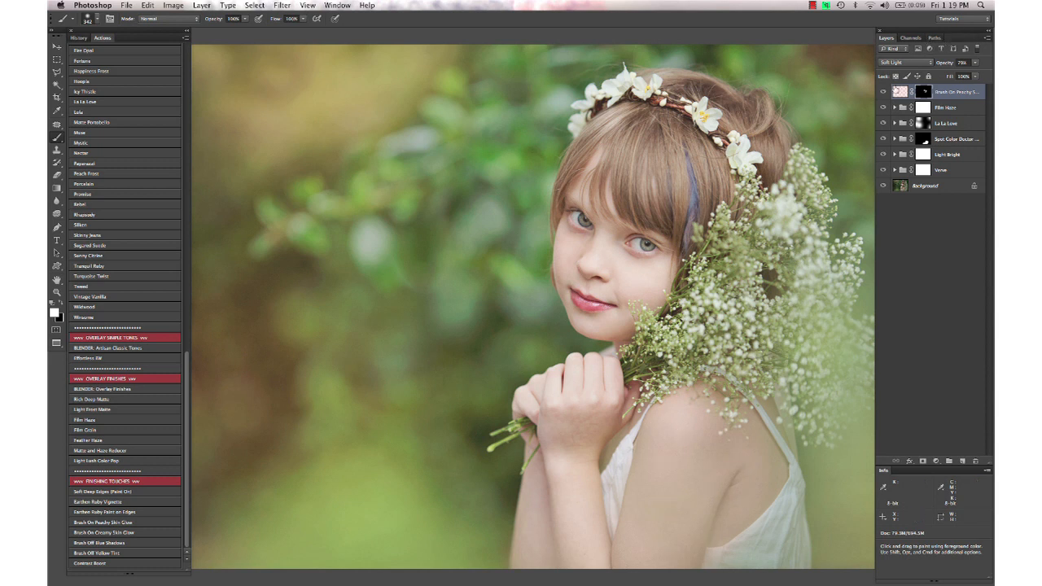
pyautogui.press('v')
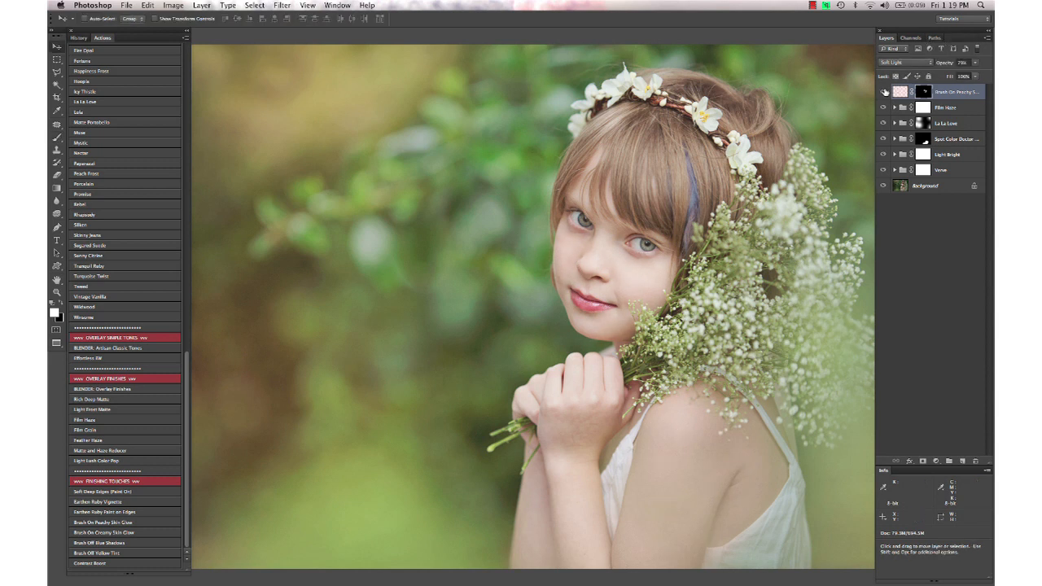
pyautogui.press('b')
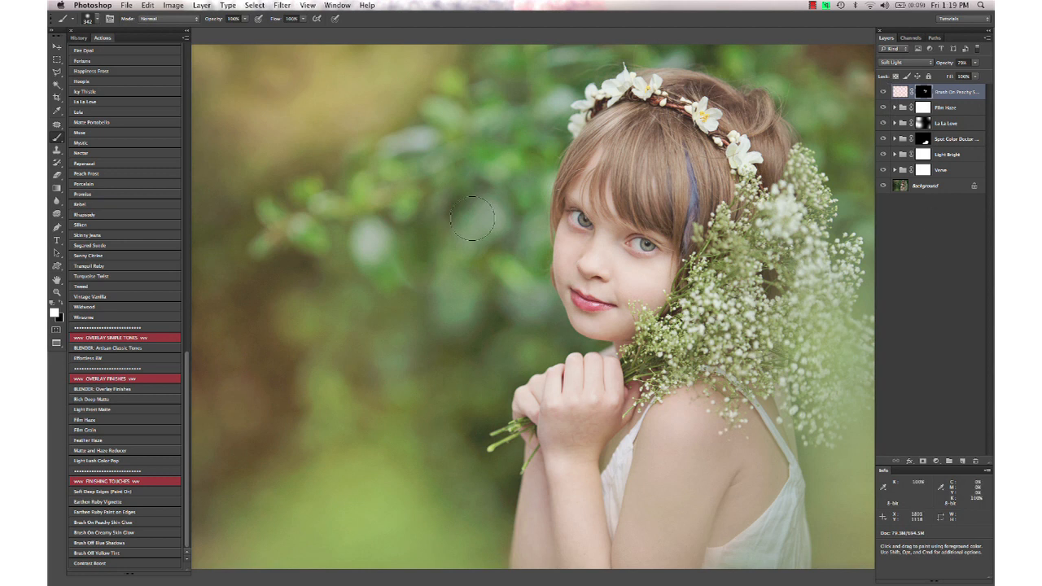
pyautogui.press('super+minus')
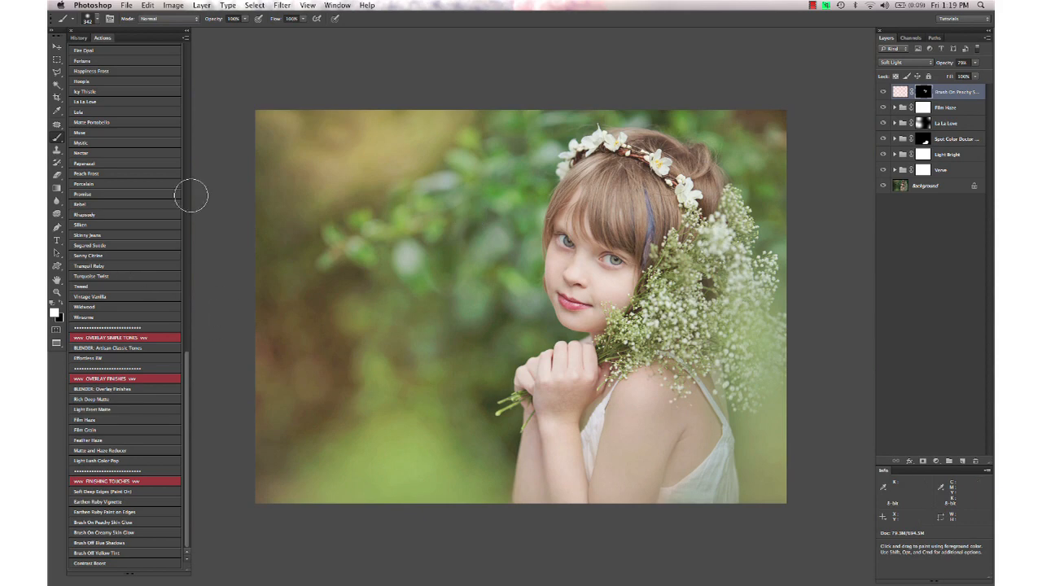
# Run the Petal Soft (Rich and Matte) softening action from the Luminosity Essence set
pyautogui.scroll(2, 104, 326)
pyautogui.scroll(10, 104, 325)
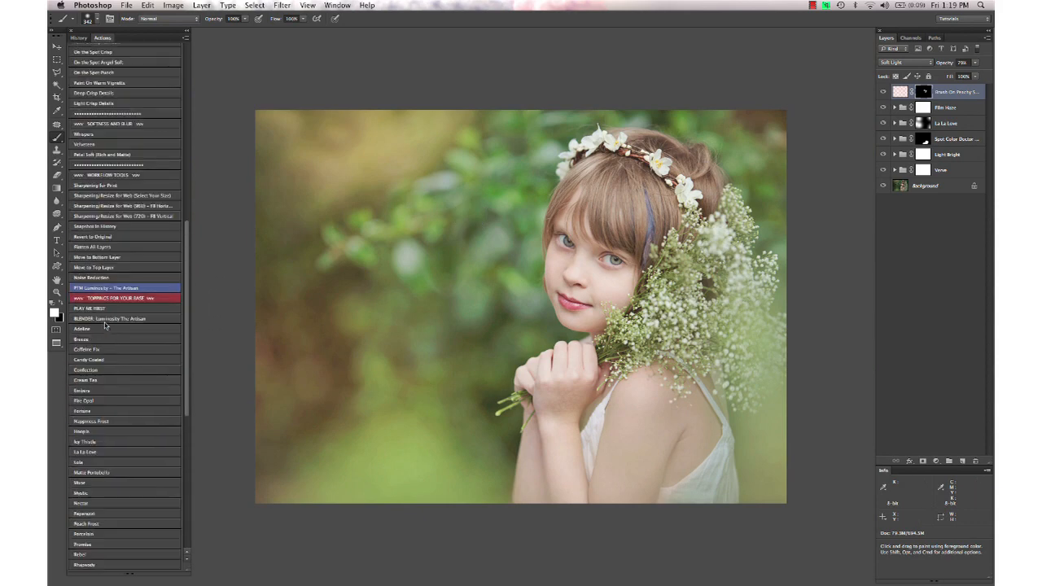
pyautogui.click(104, 271)
pyautogui.press('Return')
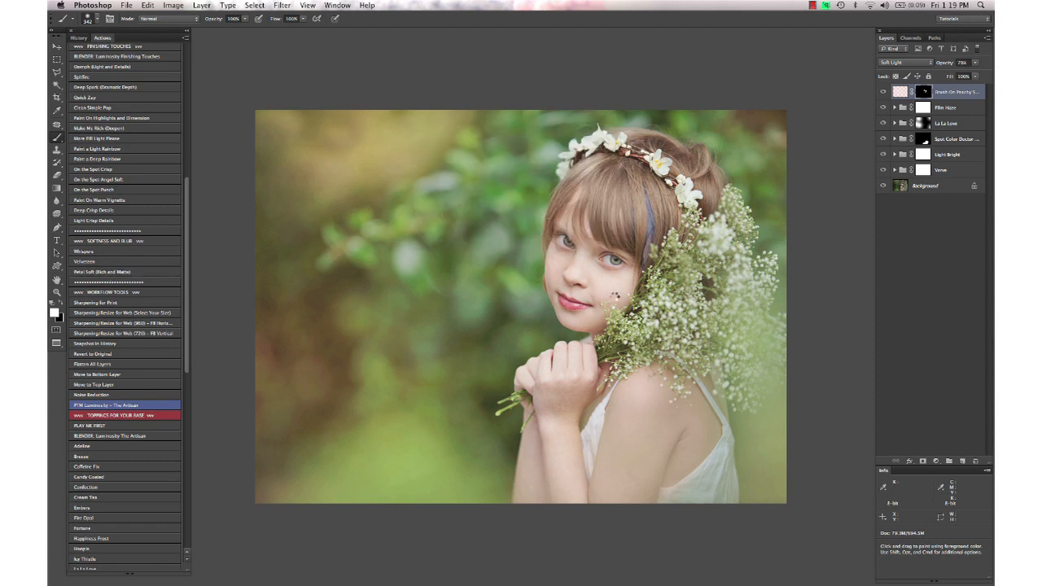
pyautogui.press('Return')
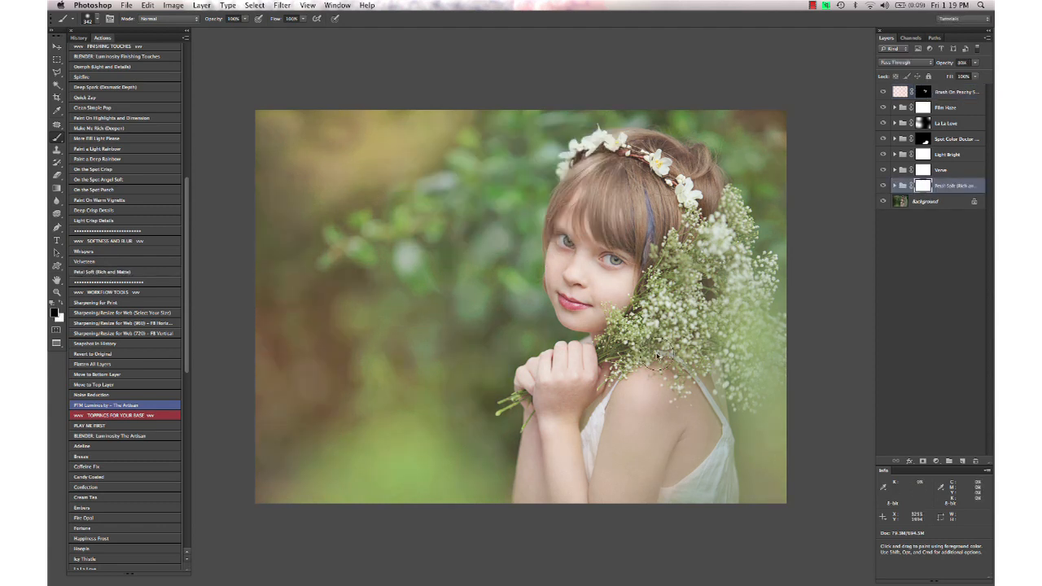
# Mask the Petal Soft effect off the girl with a larger soft black brush
pyautogui.rightClick(599, 375)
pyautogui.moveTo(687, 394); pyautogui.dragTo(697, 394)
pyautogui.press('Return')
pyautogui.moveTo(645, 329)
pyautogui.mouseDown()
pyautogui.moveTo(586, 374)
pyautogui.moveTo(582, 440)
pyautogui.moveTo(627, 324)
pyautogui.moveTo(587, 233)
pyautogui.moveTo(591, 279)
pyautogui.mouseUp()
# Raise the Petal Soft group's opacity to 100% and compare the image with the effect hidden and shown
pyautogui.click(950, 65)
pyautogui.moveTo(951, 67); pyautogui.dragTo(963, 66)
pyautogui.press('x')
pyautogui.click(883, 188)
pyautogui.click(883, 187)
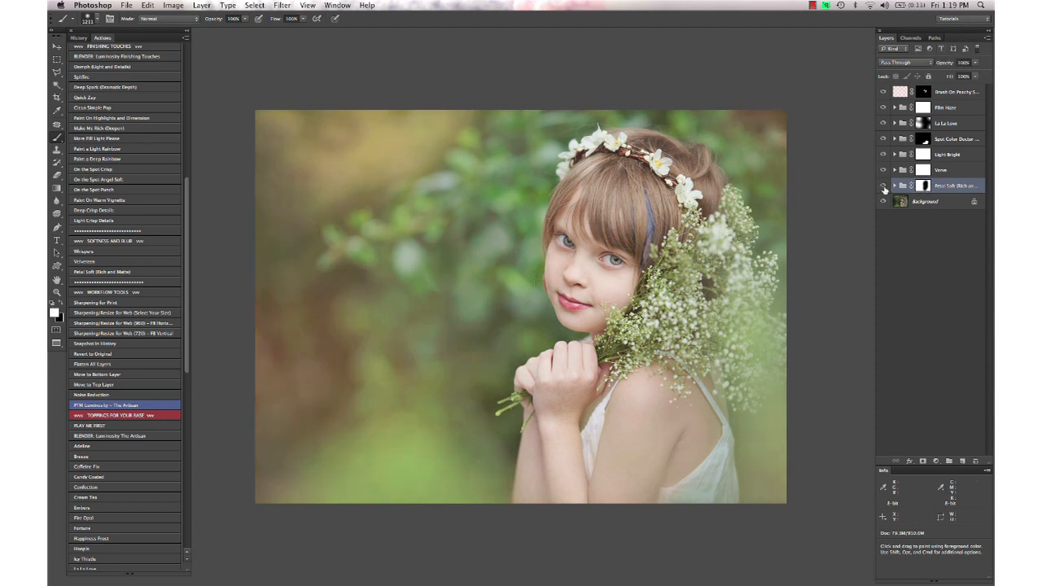
pyautogui.click(883, 186)
pyautogui.click(882, 186)
# Run the Earthen Ruby Paint on Edges action and paint its toning over the blurred background beside the girl with a much larger white brush
pyautogui.scroll(-10, 145, 404)
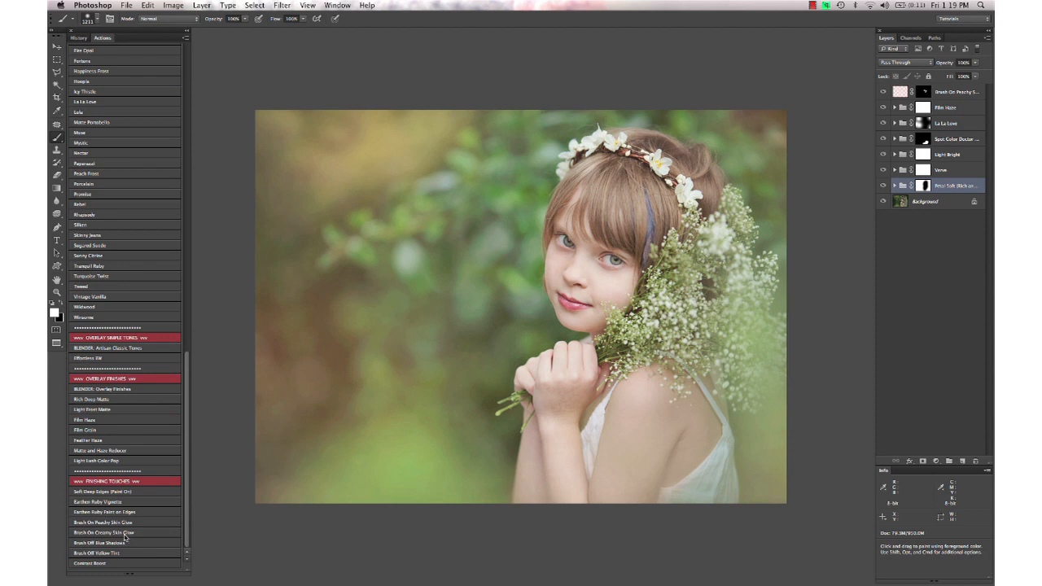
pyautogui.click(108, 513)
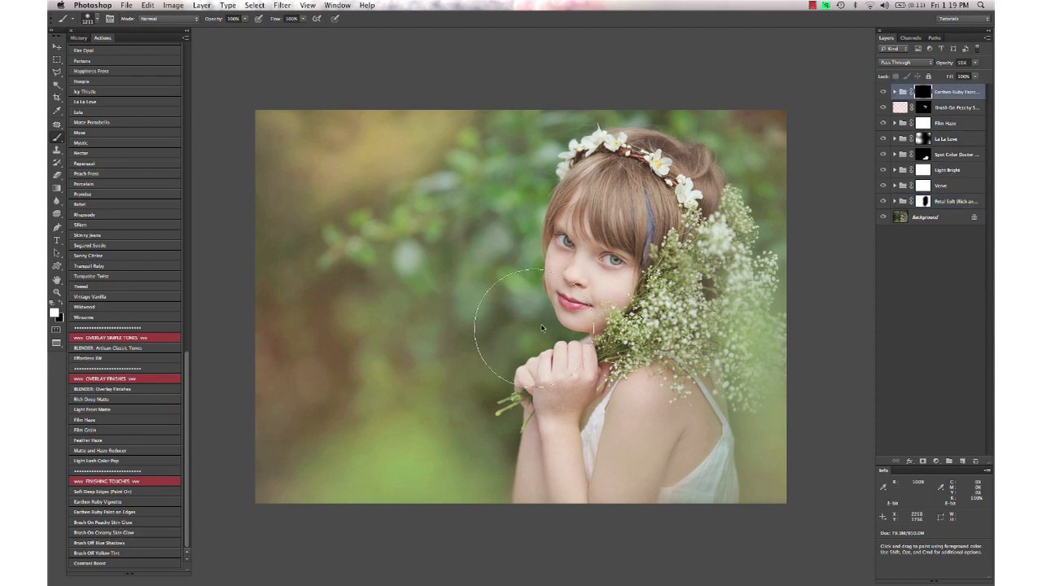
pyautogui.rightClick(419, 269)
pyautogui.moveTo(516, 290); pyautogui.dragTo(519, 289)
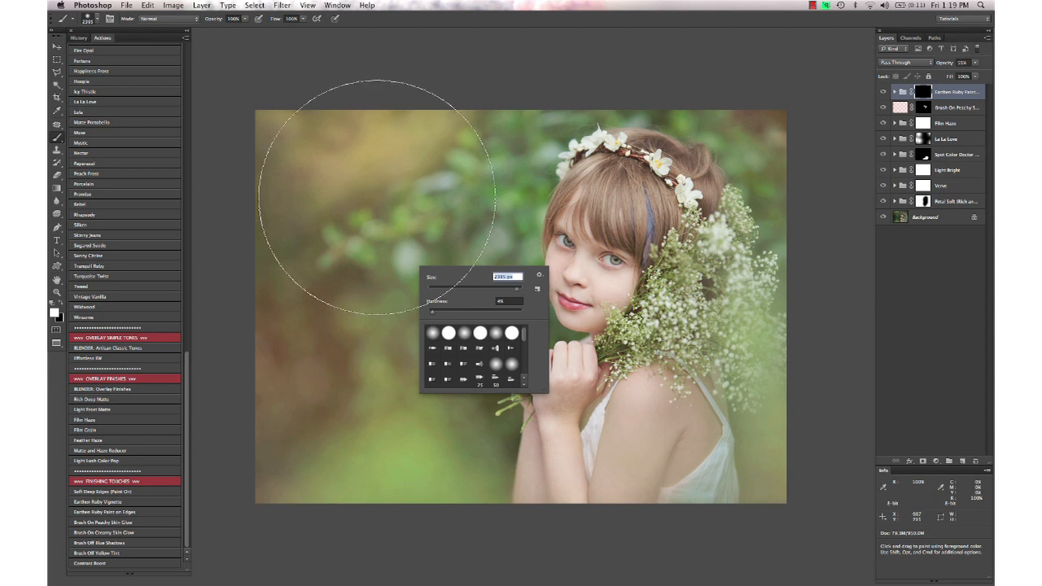
pyautogui.click(343, 182)
pyautogui.click(342, 183)
pyautogui.click(274, 314)
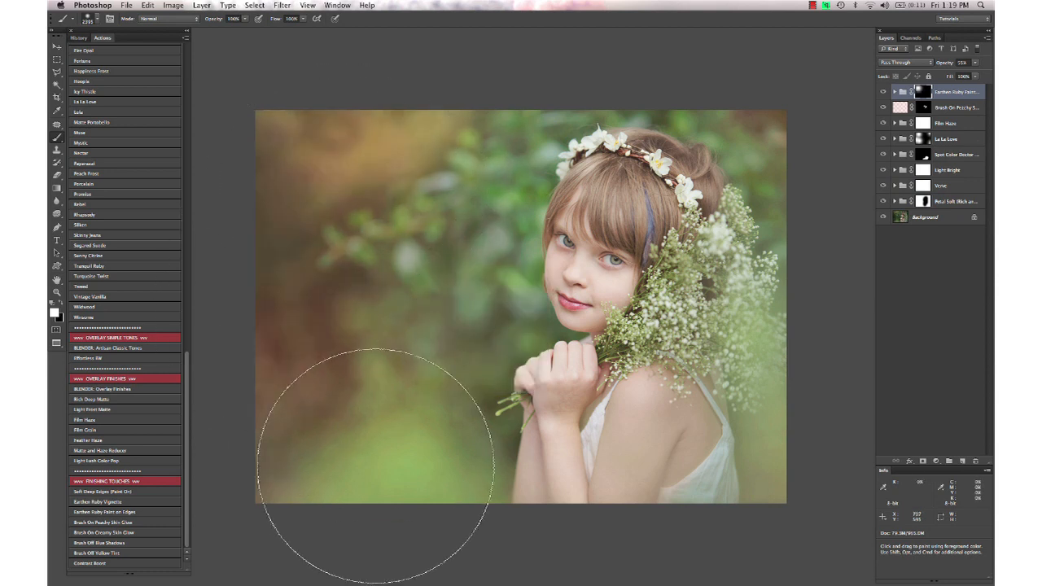
pyautogui.click(377, 465)
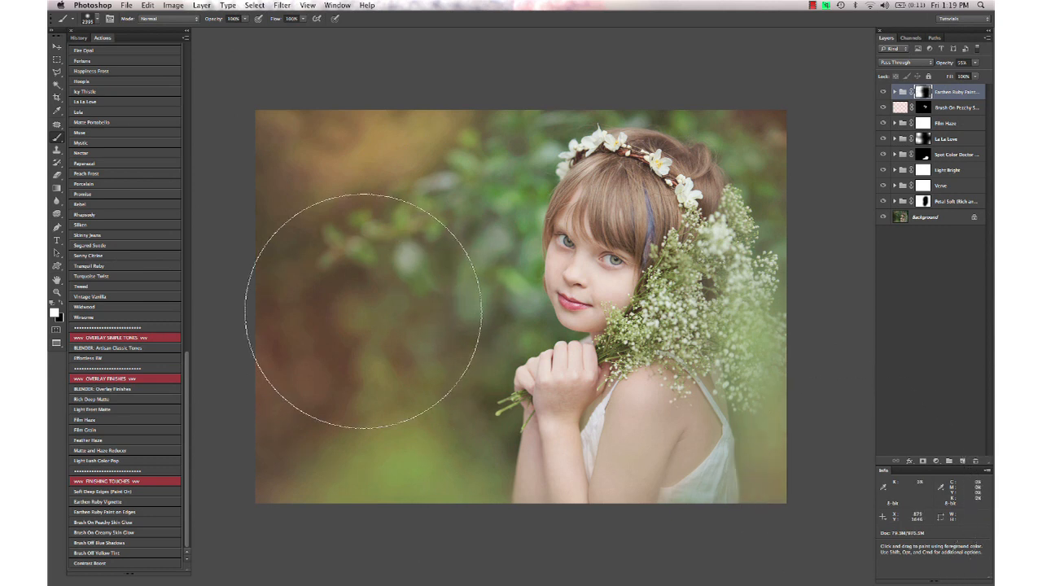
# Compare the image with and without the Earthen Ruby group, and the full edit against the original Background layer
pyautogui.click(883, 92)
pyautogui.click(883, 92)
pyautogui.press('v')
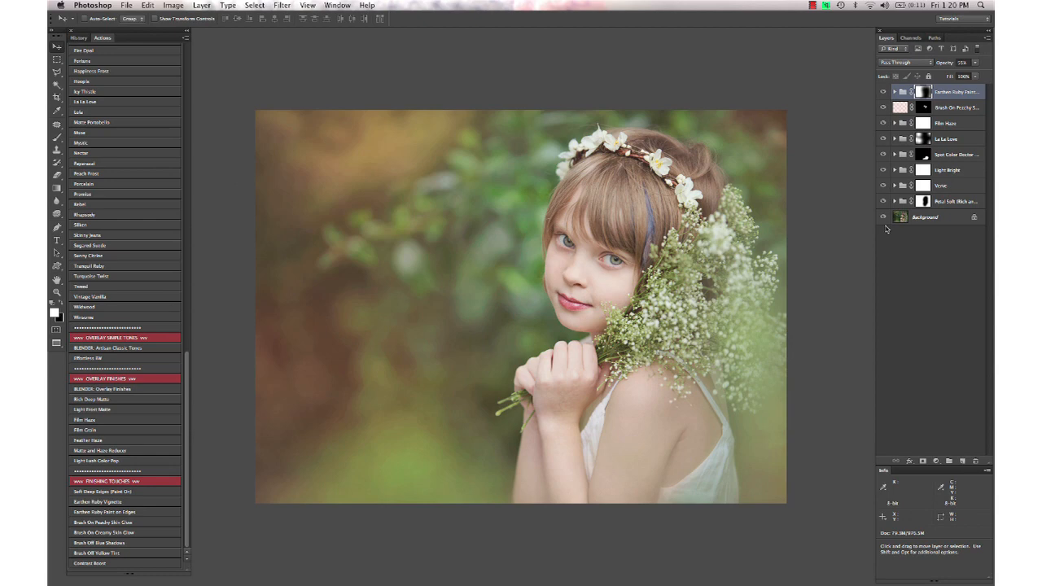
pyautogui.keyDown('alt'); pyautogui.click(882, 217); pyautogui.keyUp('alt')
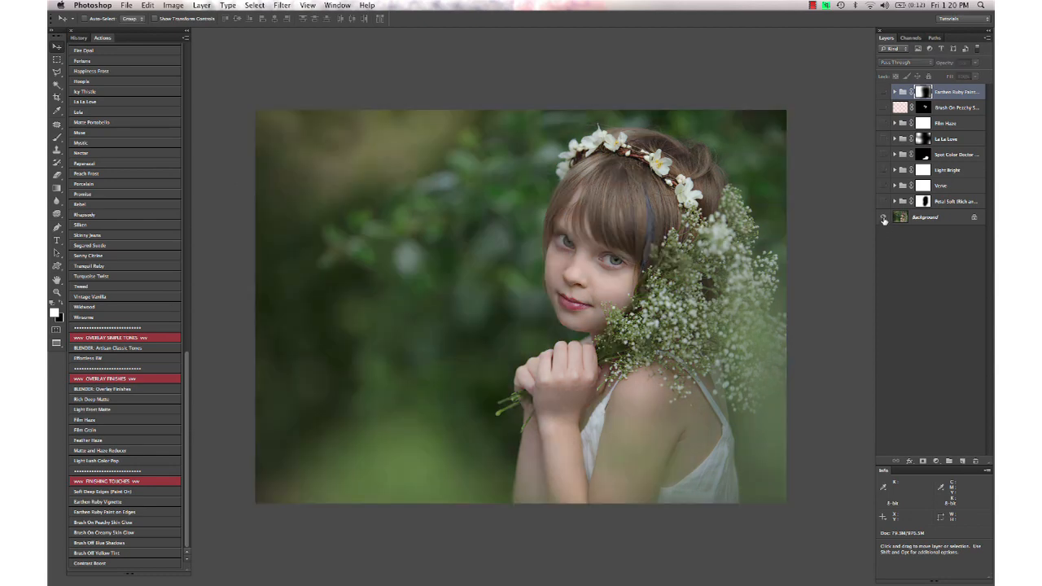
pyautogui.keyDown('alt'); pyautogui.click(883, 218); pyautogui.keyUp('alt')
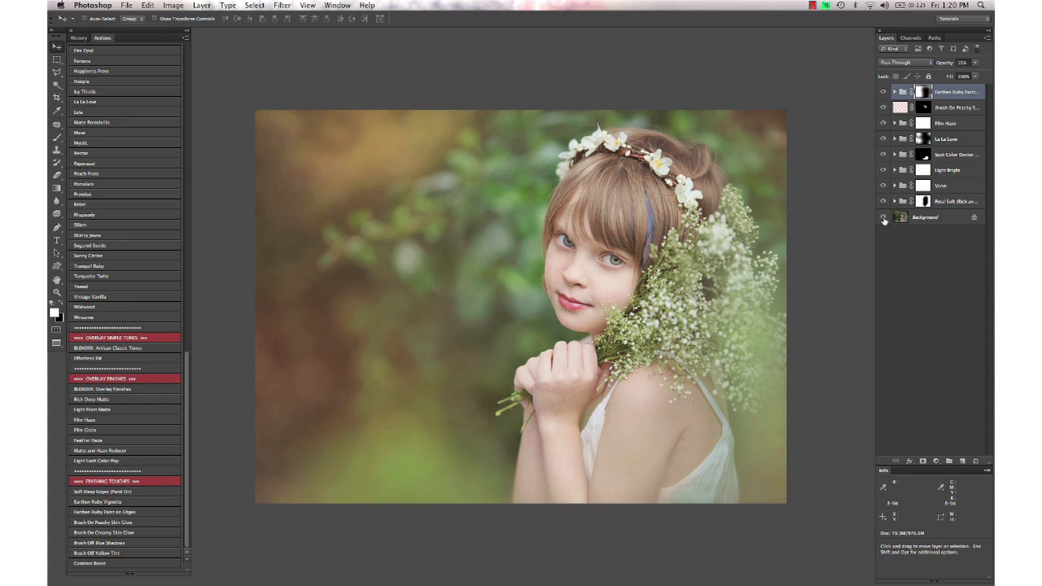
pyautogui.keyDown('alt'); pyautogui.click(883, 218); pyautogui.keyUp('alt')
pyautogui.keyDown('alt'); pyautogui.click(883, 217); pyautogui.keyUp('alt')
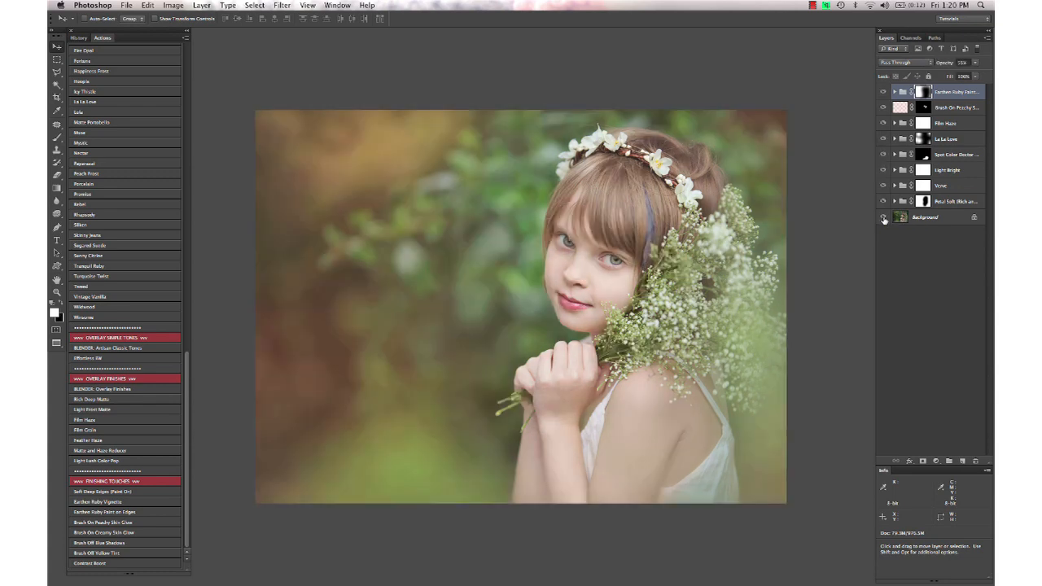